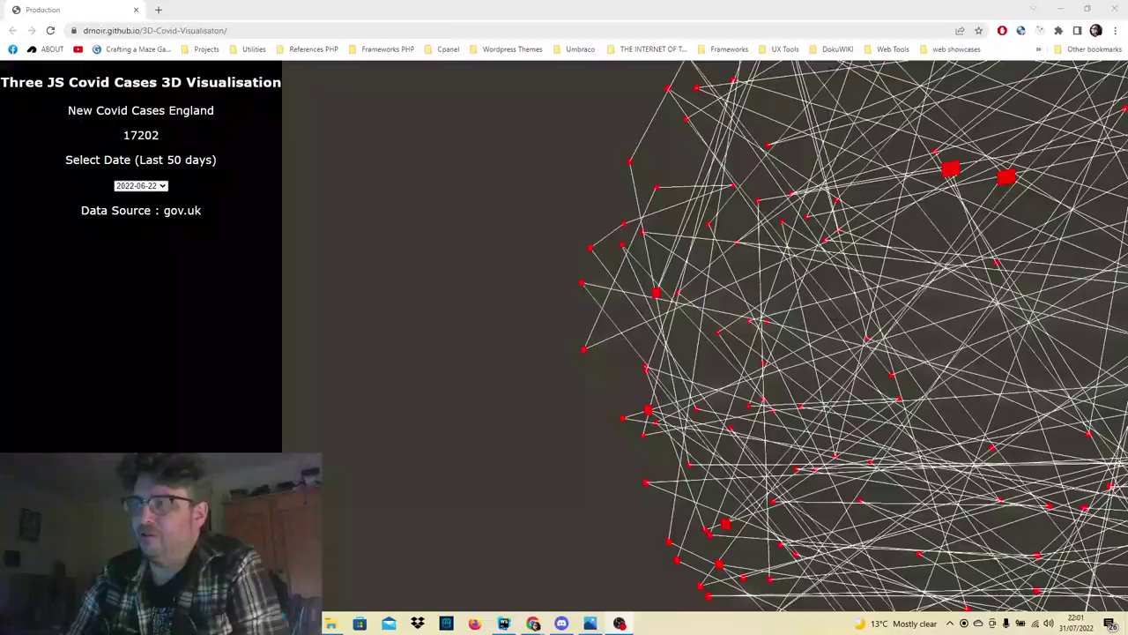
Rotate the 3D case sphere and switch the visualisation to the date 2022-07-27
left_click_drag(670, 317, 891, 370)
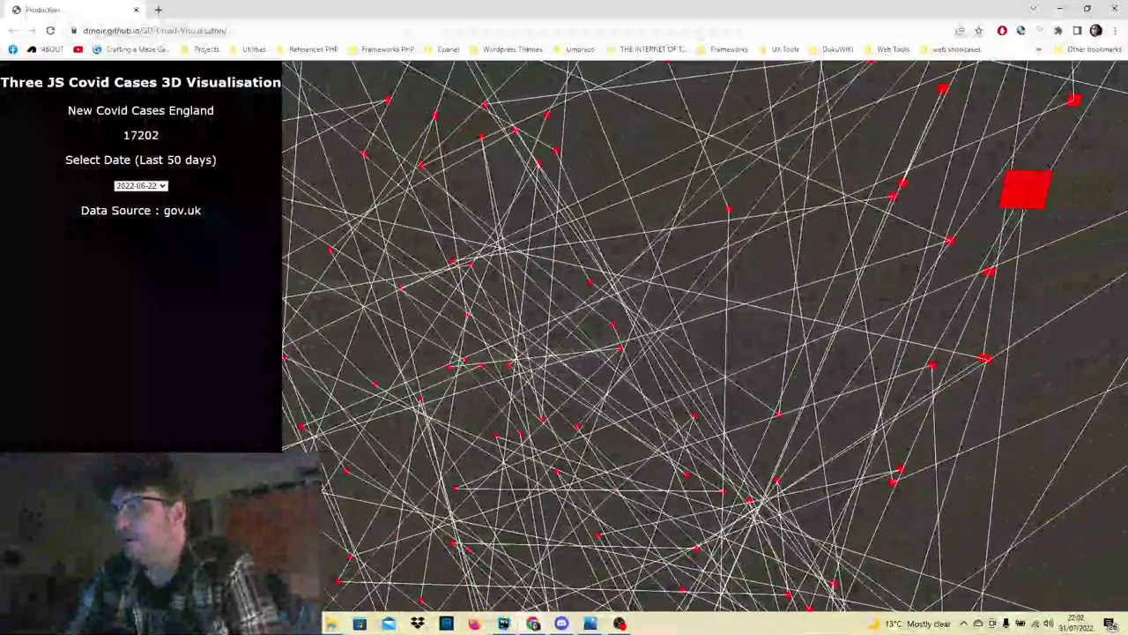
left_click(141, 185)
scroll(137, 215, "up", 1)
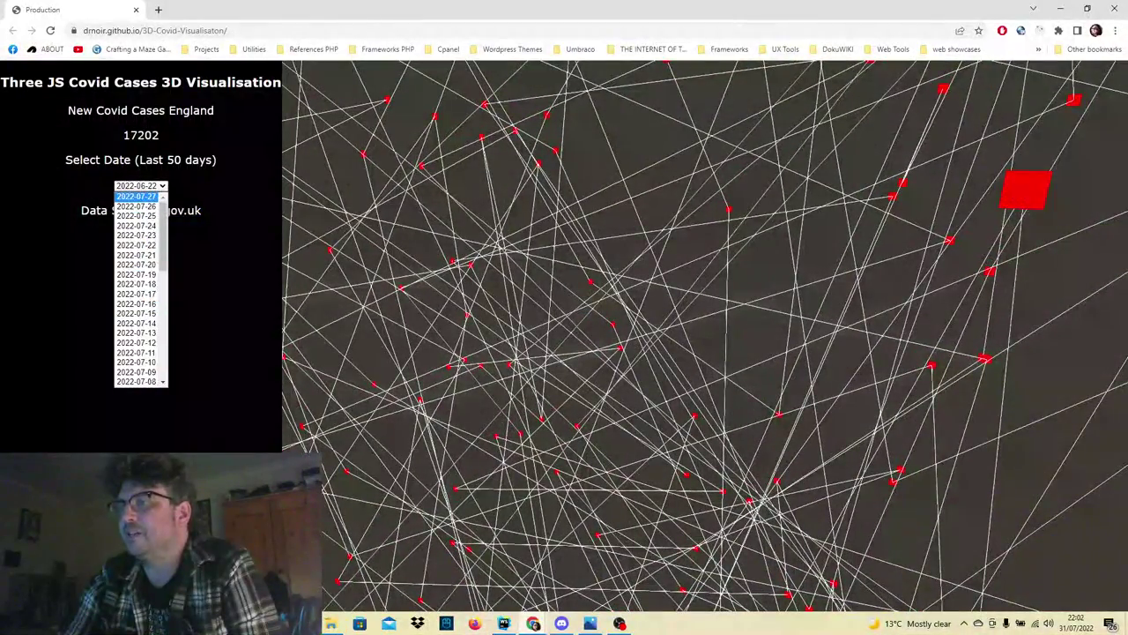
left_click(136, 196)
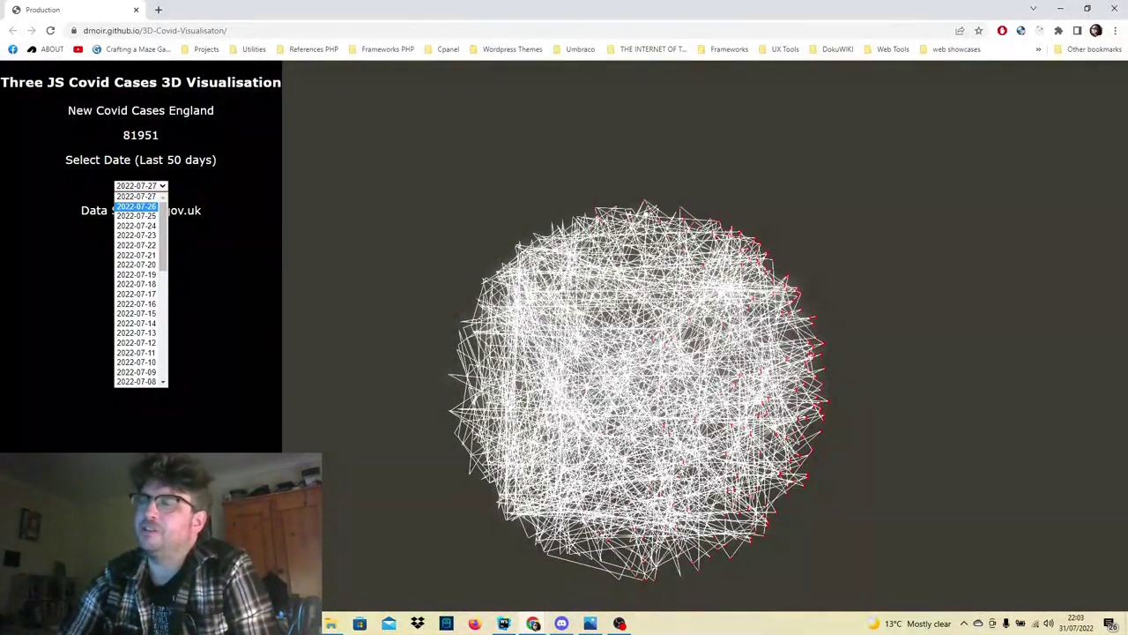
Switch the visualisation to the date 2022-07-26
left_click(137, 206)
left_click(141, 186)
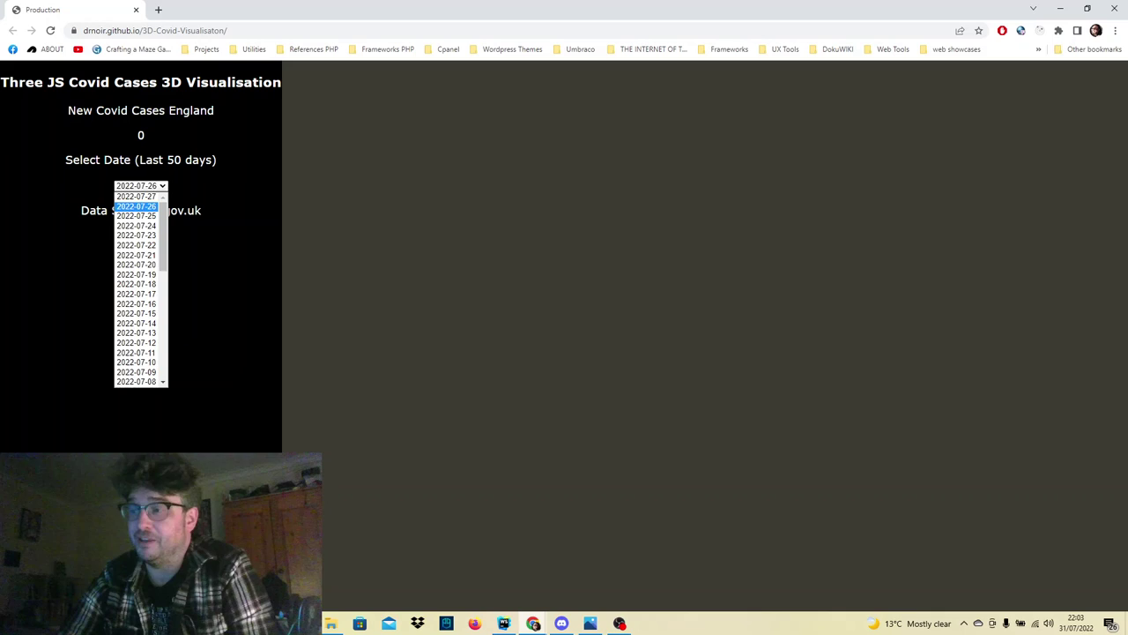
left_click(221, 264)
Show the cases for the oldest available date, 2022-06-07, and highlight the new-cases figure
left_click(140, 185)
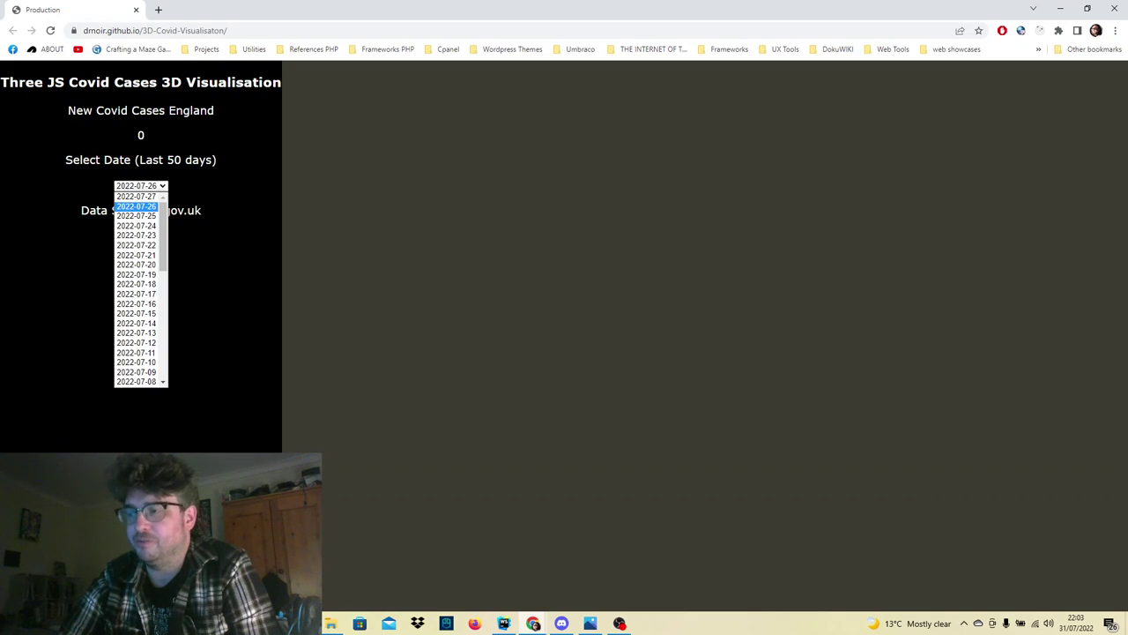
scroll(141, 289, "down", 10)
left_click(137, 381)
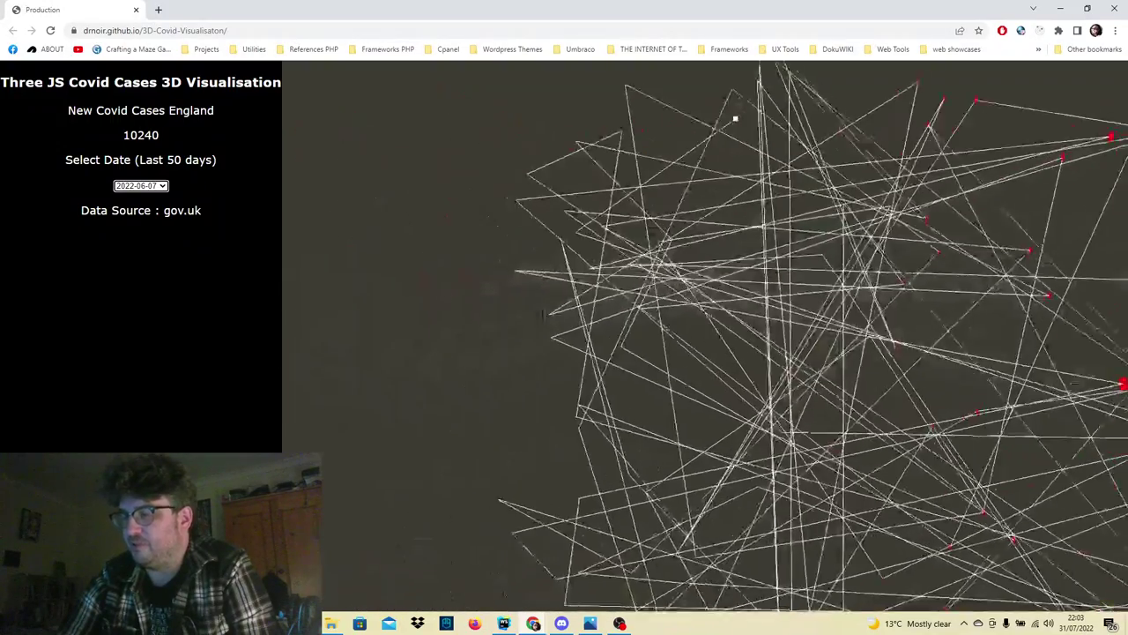
double_click(141, 135)
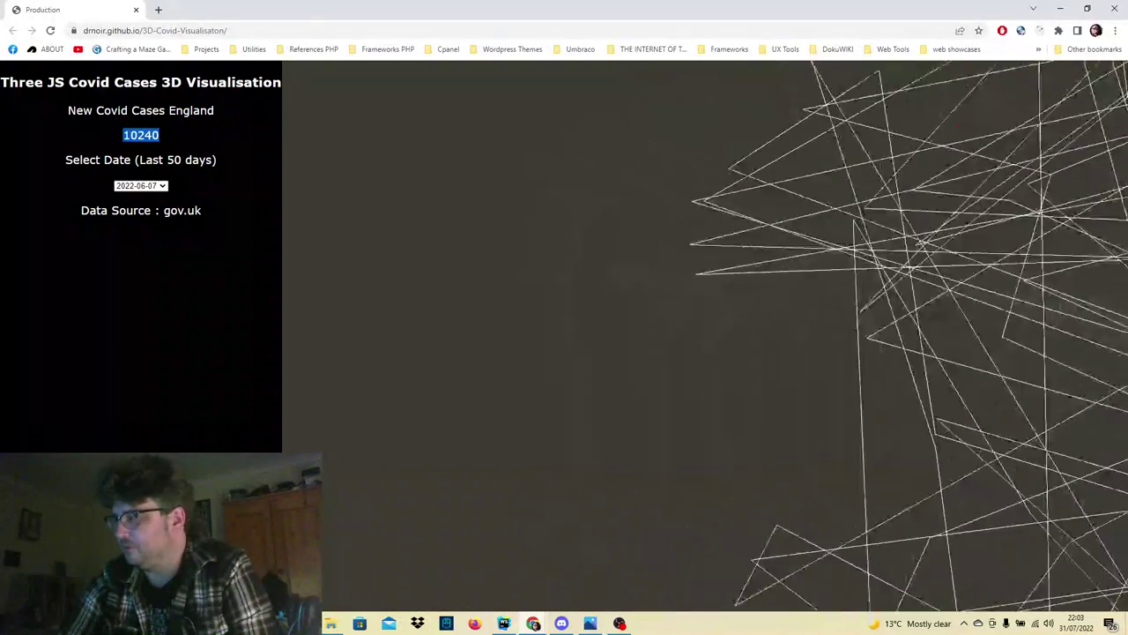
Show the cases for 2022-07-26 and 2022-07-25 in turn
left_click(141, 186)
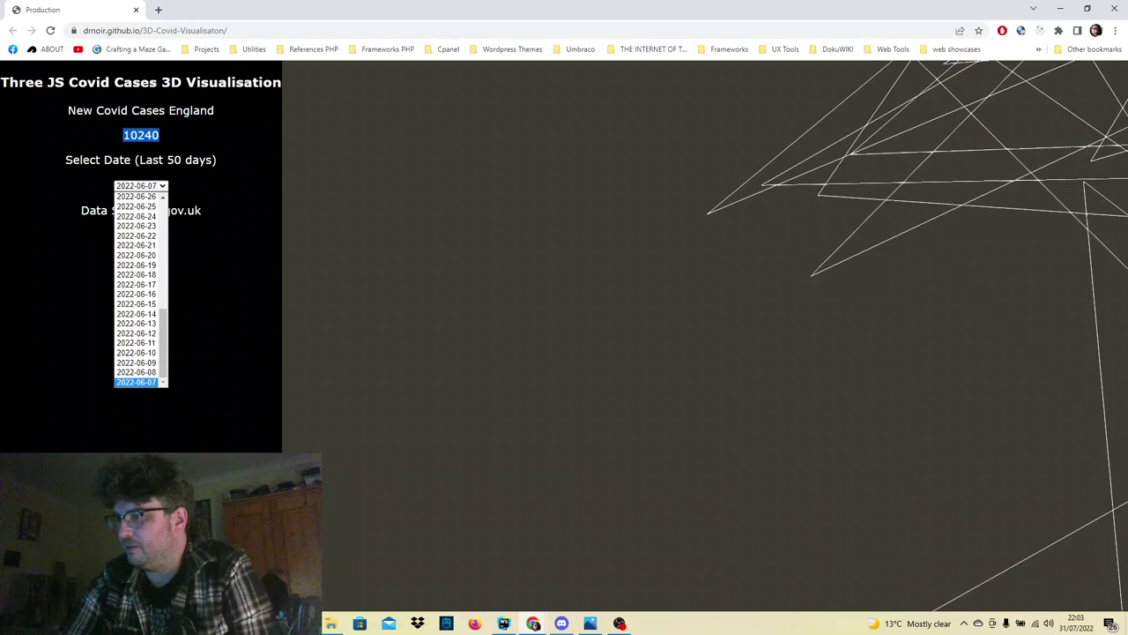
left_click_drag(164, 335, 148, 188)
left_click(137, 205)
left_click(148, 186)
left_click(138, 216)
Show the cases for 2022-07-24 and 2022-07-23 in turn
left_click(143, 186)
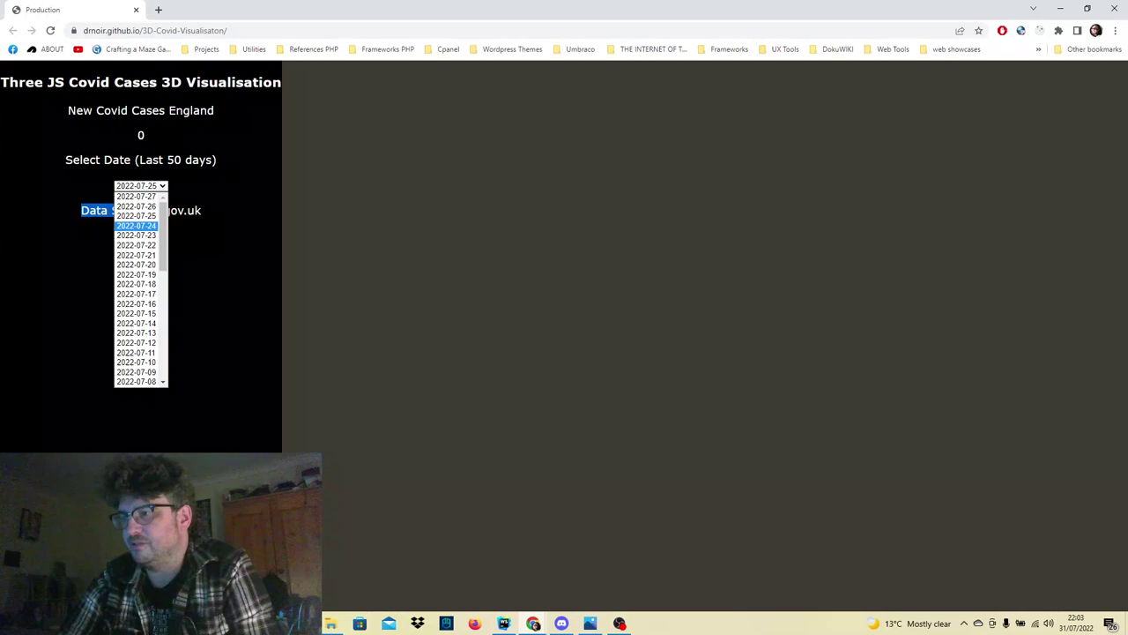
left_click(136, 226)
left_click(140, 185)
left_click(137, 234)
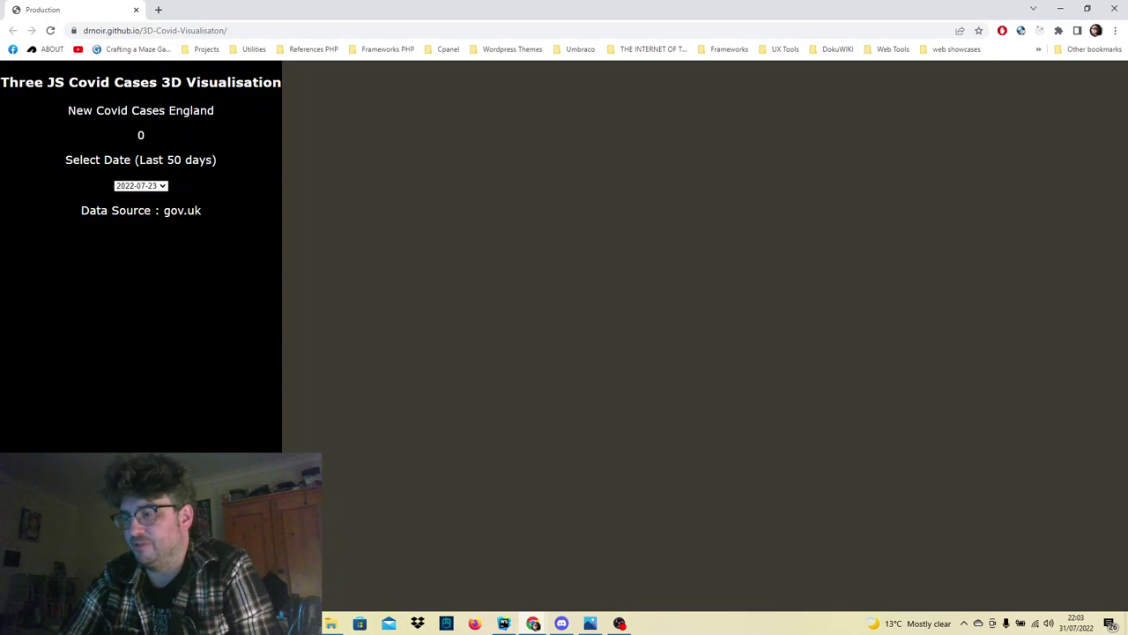
Step the visualisation through the dates 2022-07-21, 2022-07-17 and 2022-07-13
left_click(141, 185)
left_click(137, 255)
left_click(140, 185)
left_click(136, 295)
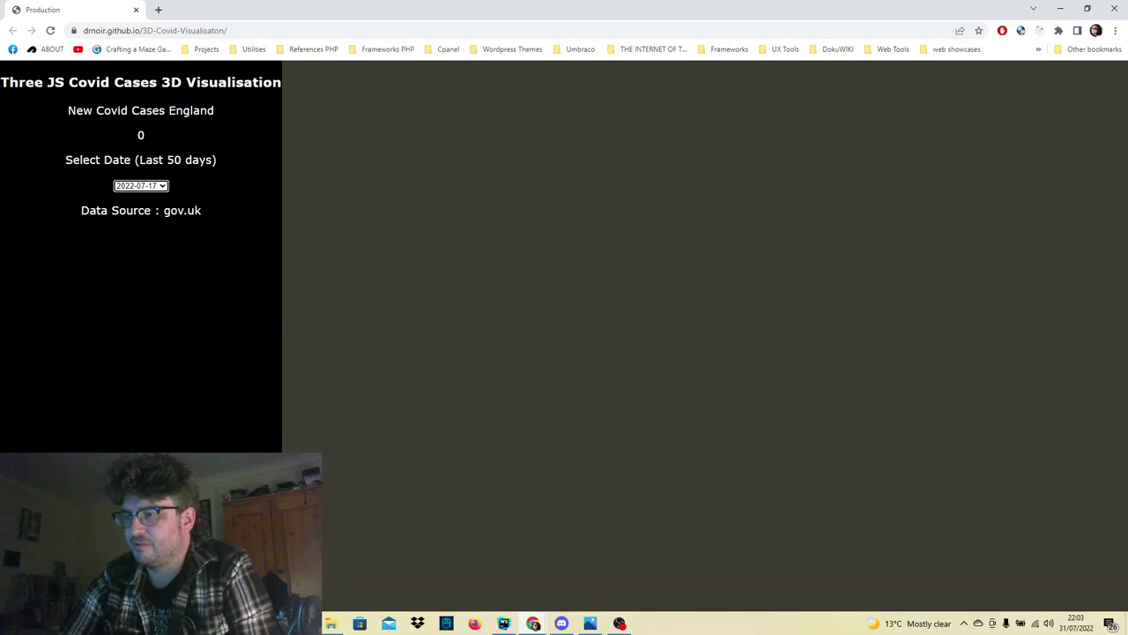
left_click(140, 185)
left_click(137, 336)
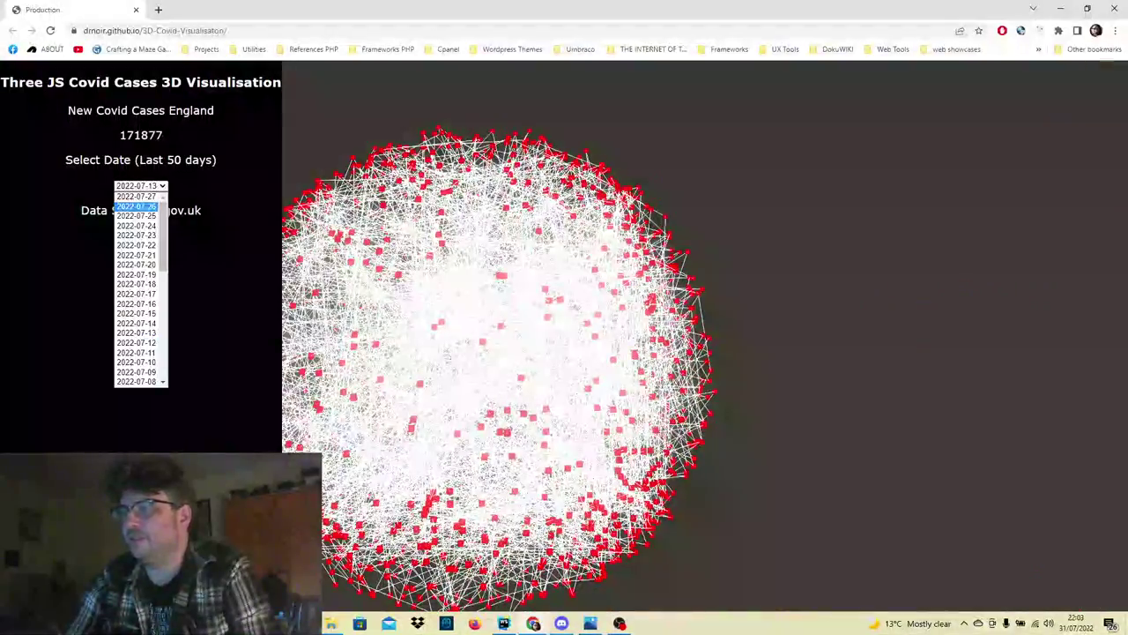
Step the visualisation through the dates 2022-07-15, 2022-07-17 and 2022-07-25
left_click(137, 313)
left_click(140, 185)
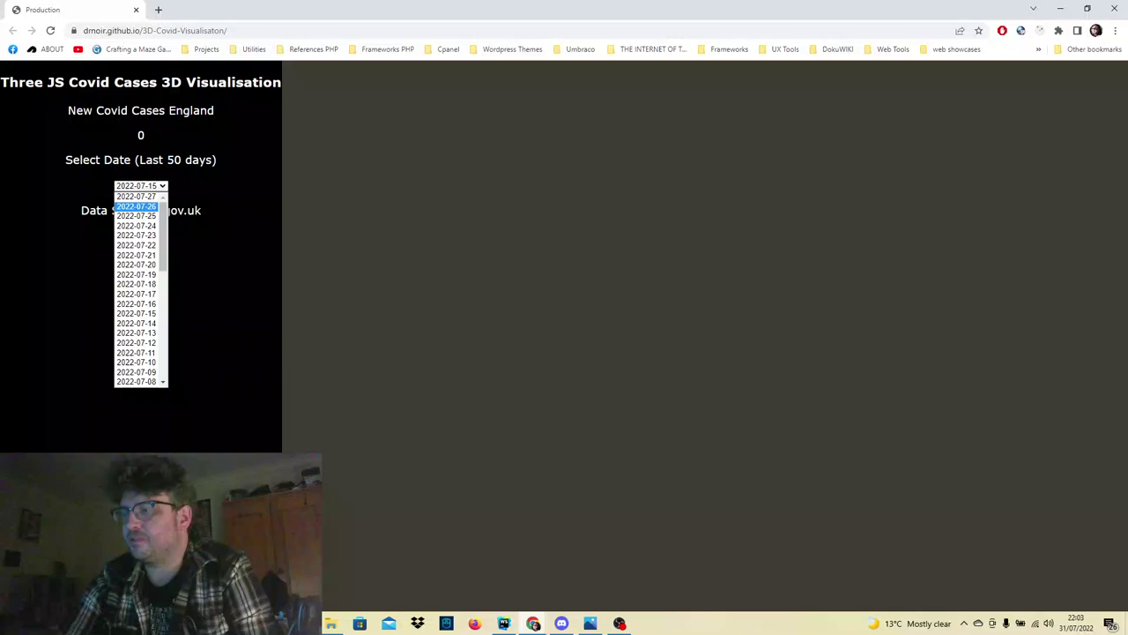
left_click(137, 294)
left_click(140, 185)
left_click(136, 215)
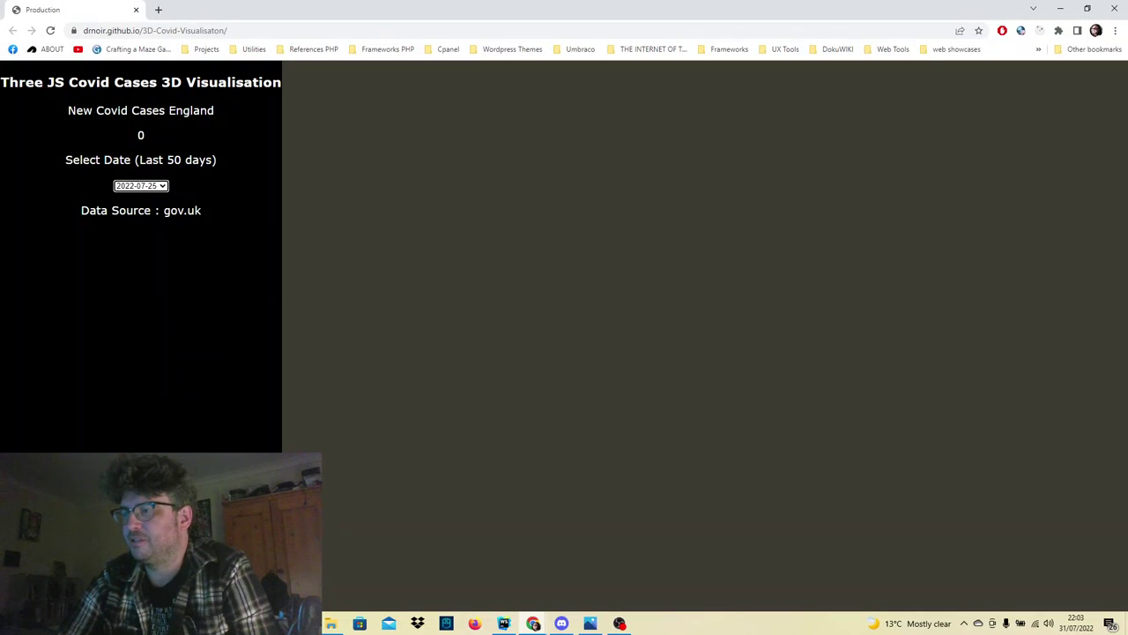
Show the cases for 2022-07-26 and 2022-07-19 in turn
left_click(140, 185)
left_click(136, 206)
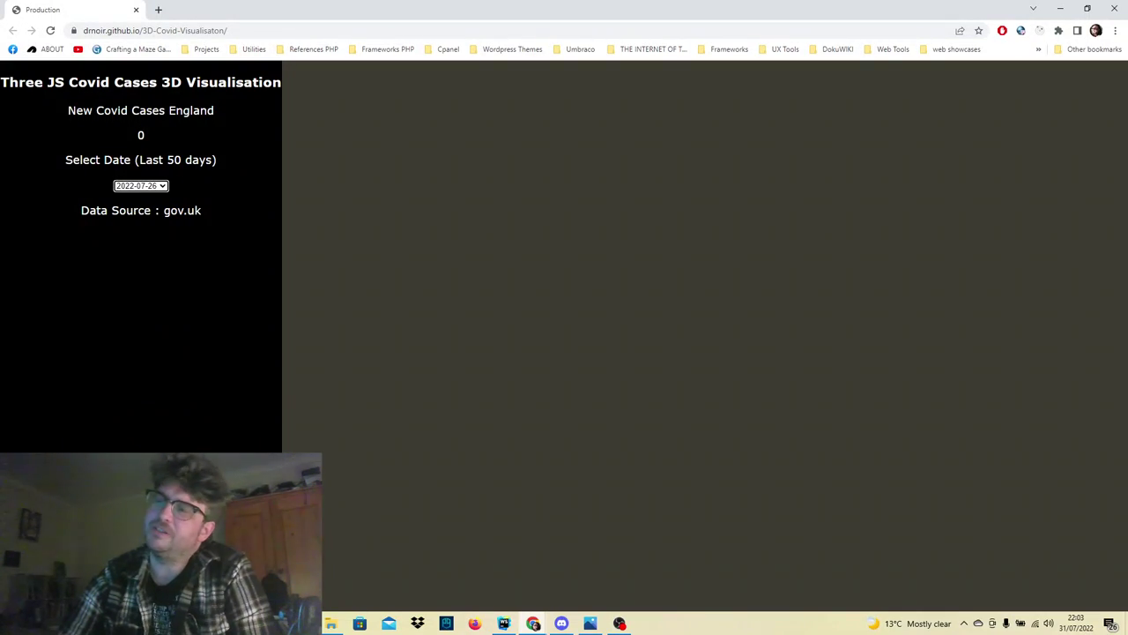
left_click(140, 185)
left_click(137, 264)
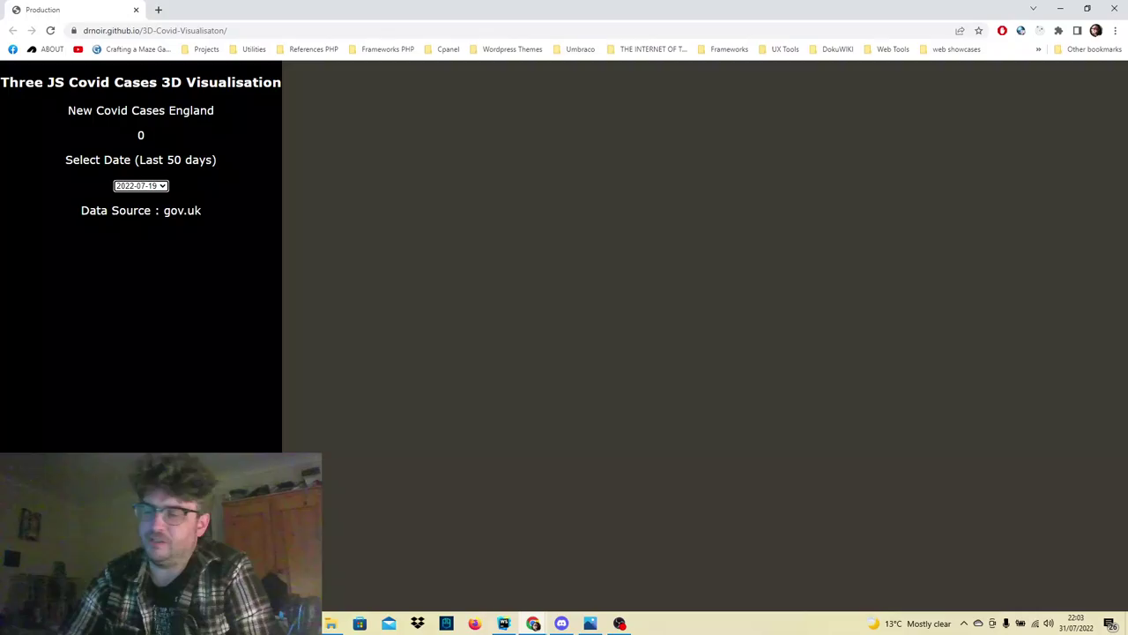
Switch the visualisation to the oldest date in the list, 2022-06-07
left_click(140, 185)
scroll(137, 344, "down", 5)
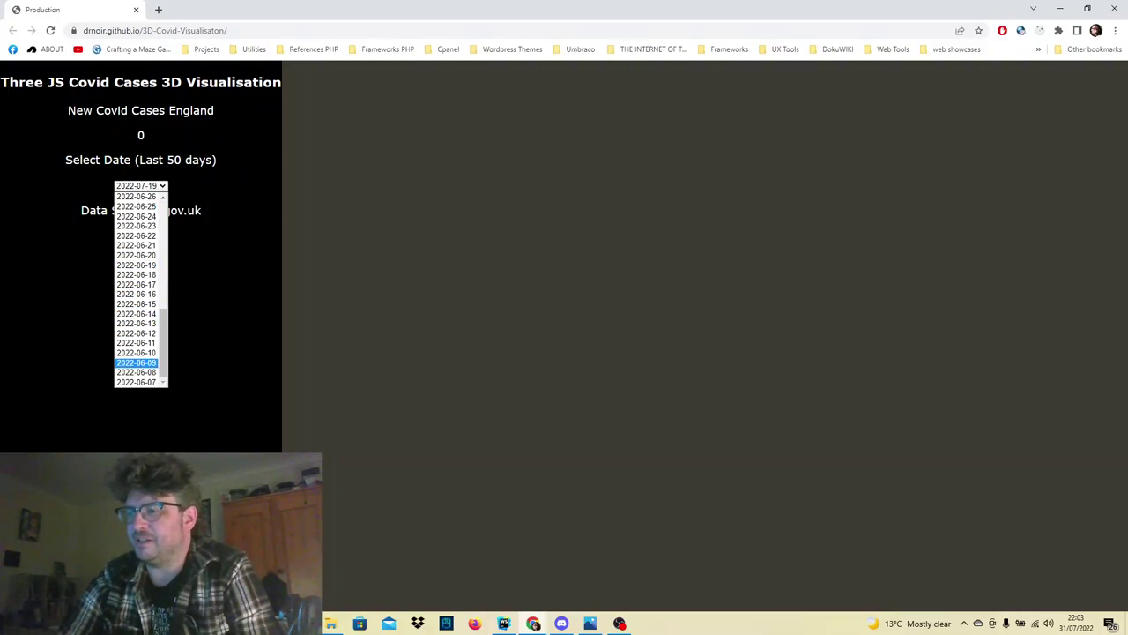
key("Return")
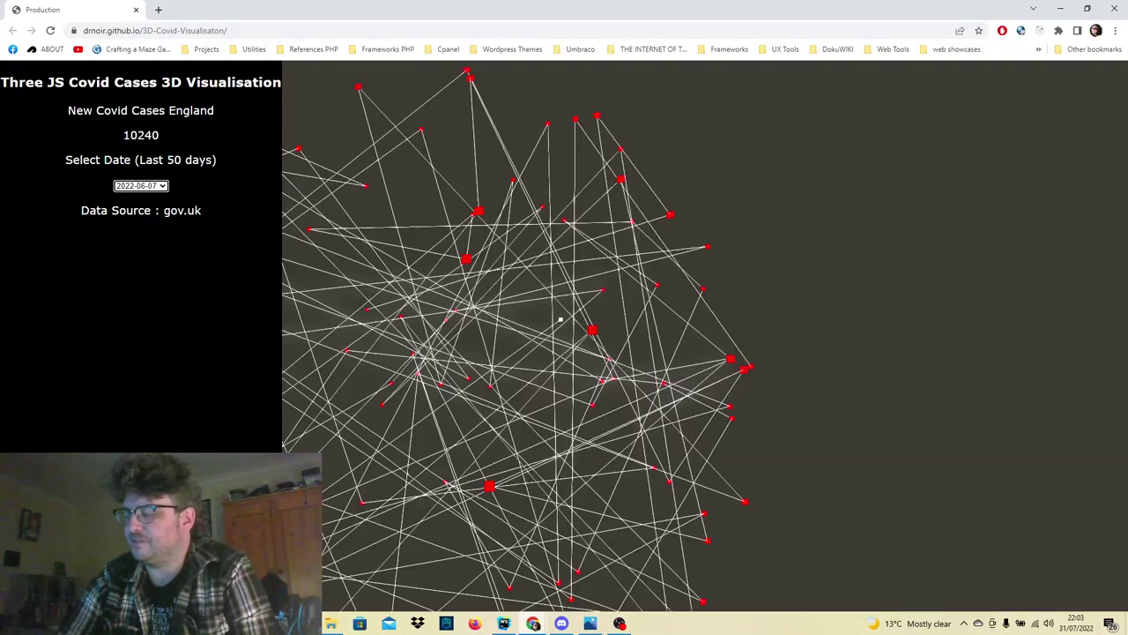
Switch the visualisation to the date 2022-06-08
key("alt+Down")
key("Up")
key("Up")
key("Up")
key("Up")
key("Up")
key("Up")
key("Up")
key("Up")
key("Up")
key("Up")
key("Up")
key("Up")
key("Up")
key("Up")
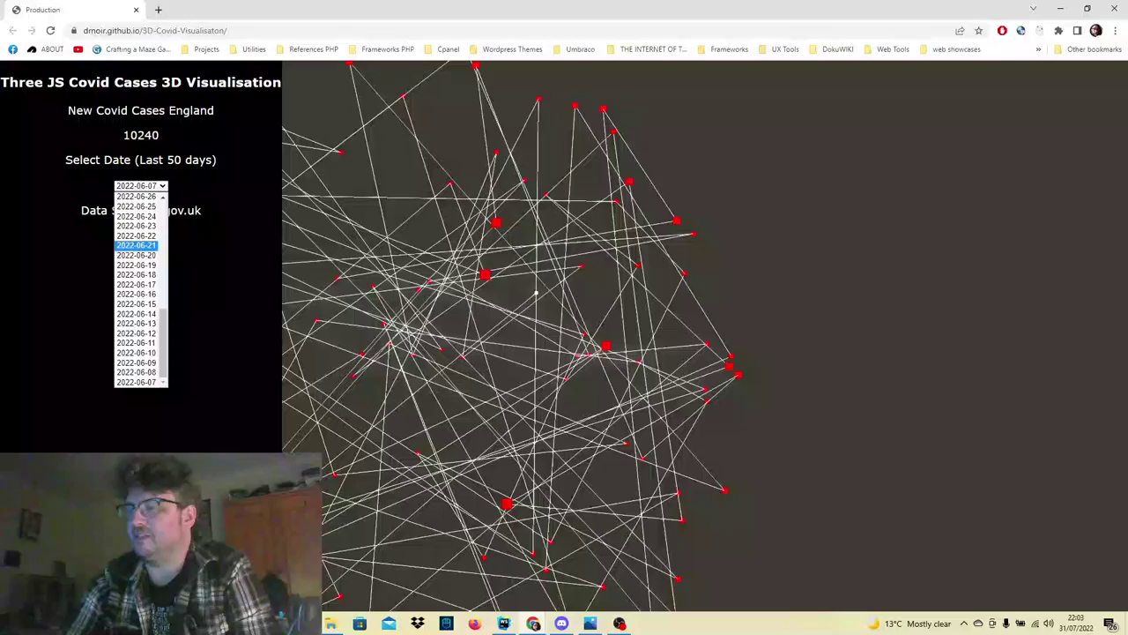
key("Down")
key("Return")
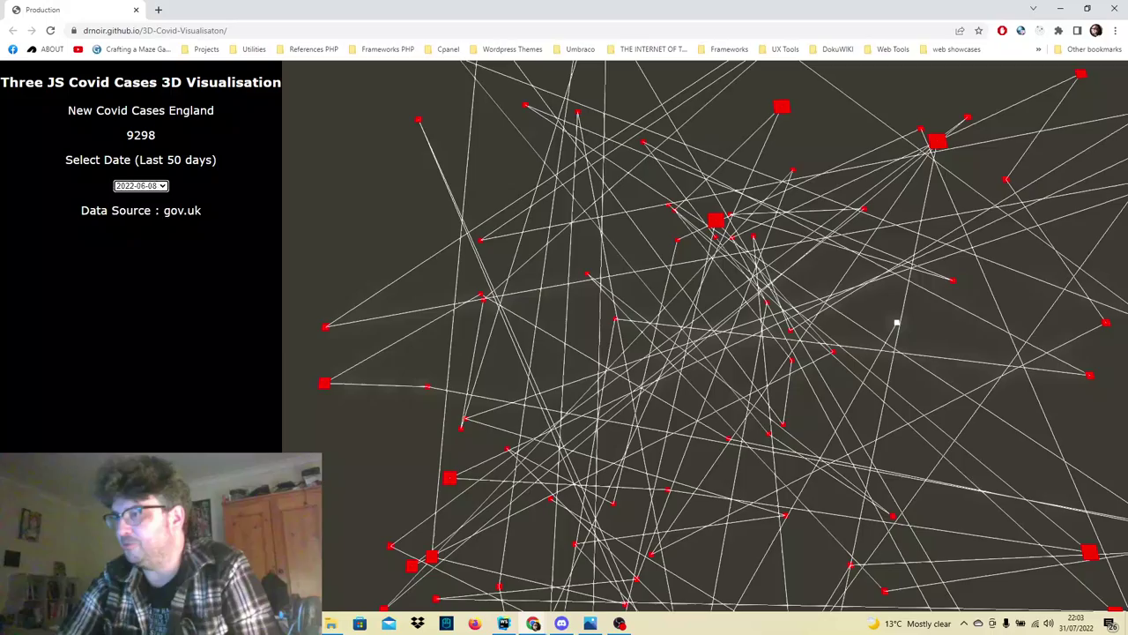
Show the cases for 2022-06-10 and 2022-06-09 in turn
left_click(141, 186)
key("Return")
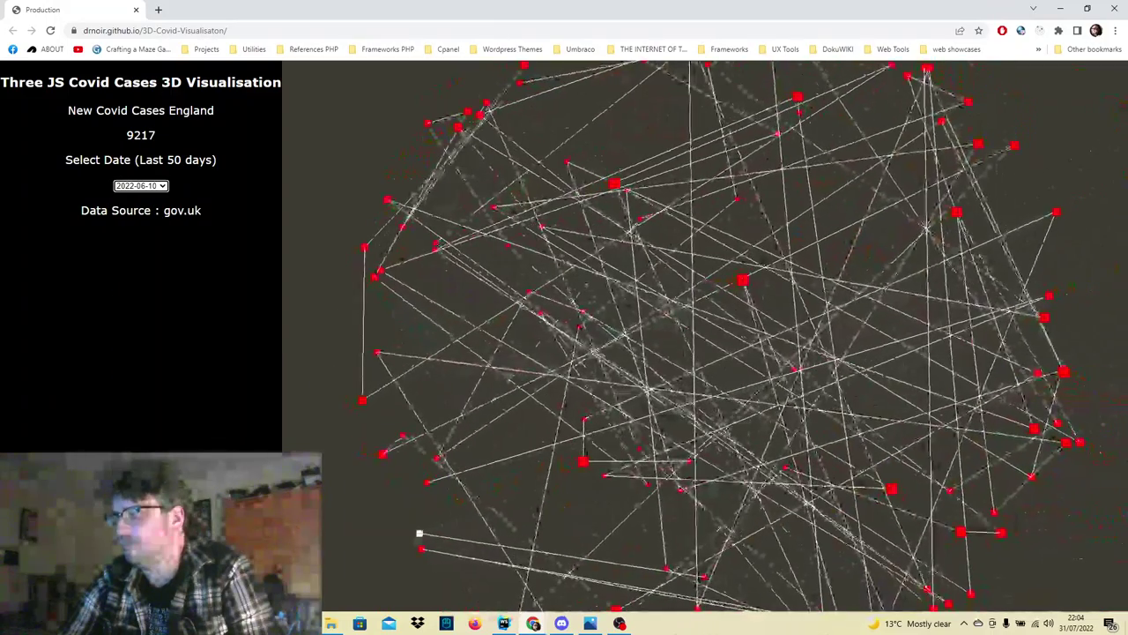
left_click(141, 186)
scroll(138, 354, "down", 1)
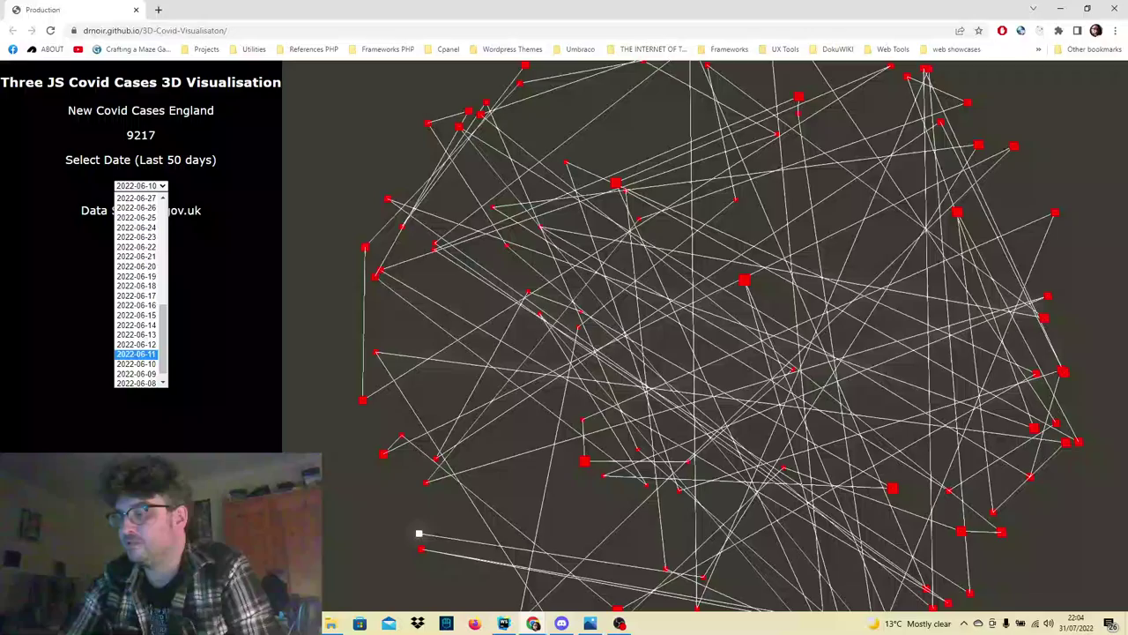
key("Return")
Switch the visualisation to the most recent date, 2022-07-27
key("alt+Down")
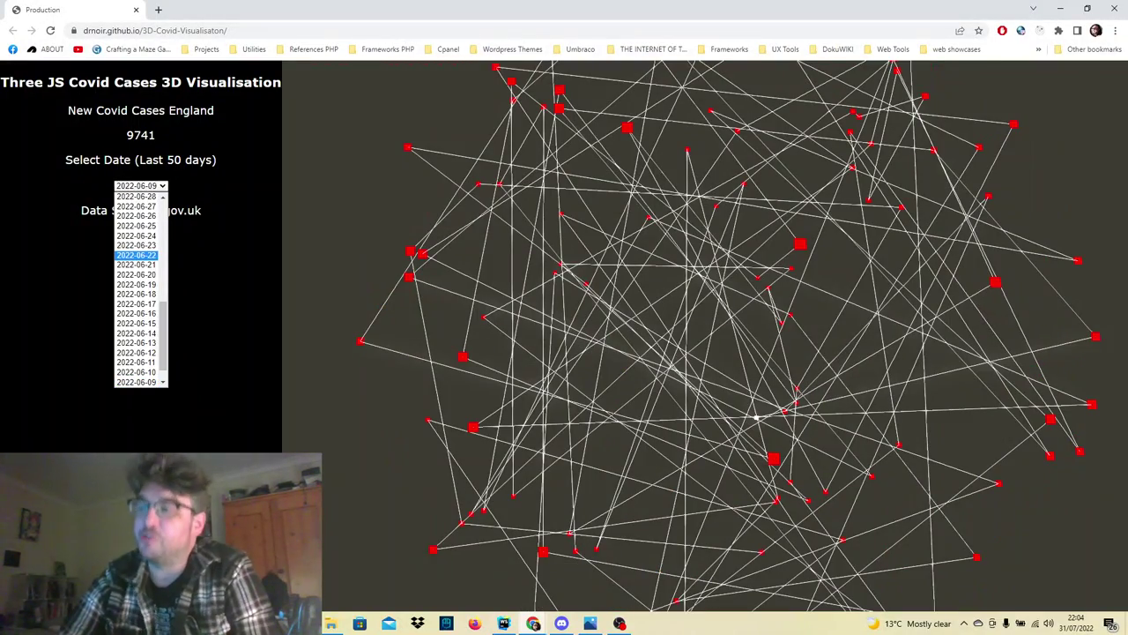
key("Up")
key("Up")
key("Up")
key("Up")
key("Up")
key("Up")
key("Up")
key("Up")
key("Up")
key("Up")
key("Up")
key("Up")
key("Up")
key("Up")
key("Up")
key("Up")
key("Up")
key("Up")
key("Up")
key("Up")
key("Return")
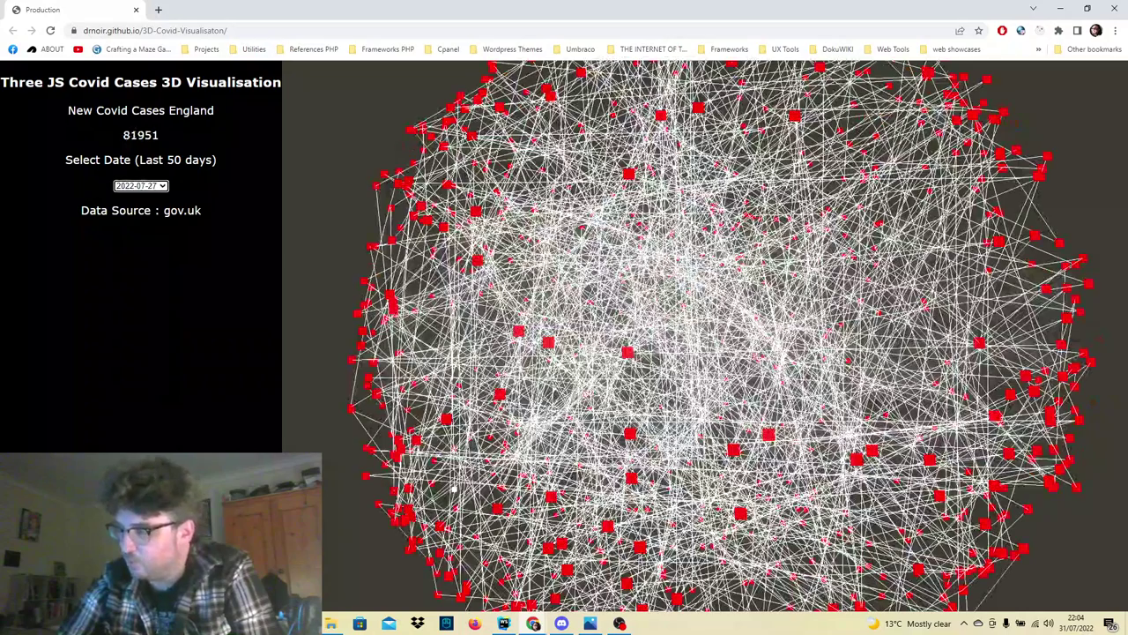
Show the cases for 2022-07-21 and 2022-07-14 in turn
key("alt+Down")
key("Return")
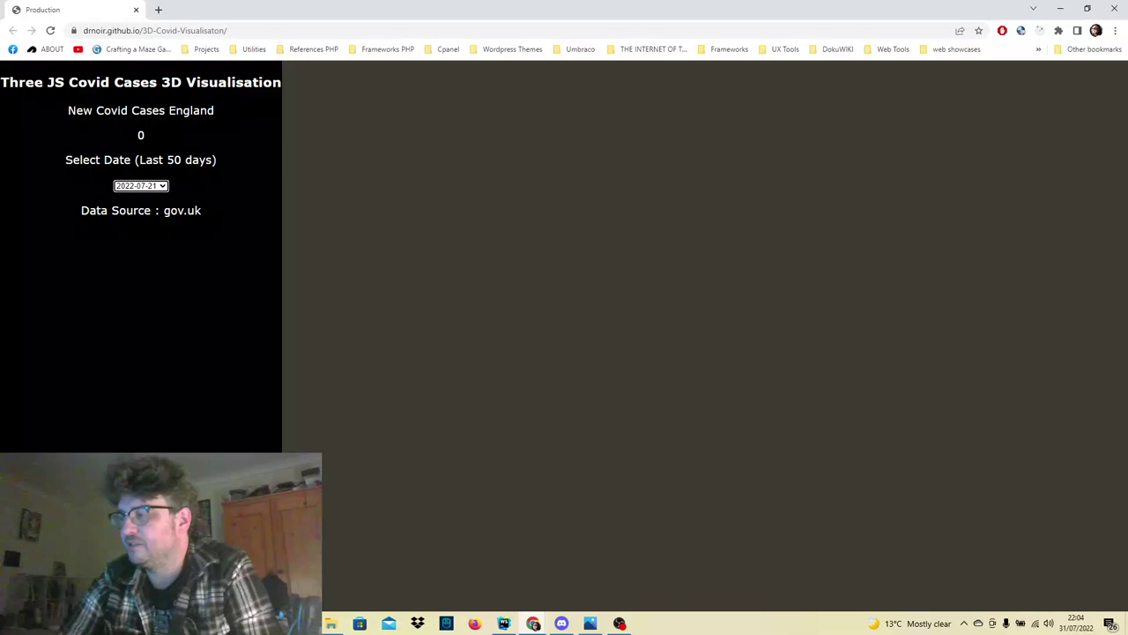
key("alt+Down")
key("Down")
key("Down")
key("Down")
key("Down")
key("Down")
key("Down")
key("Down")
key("Return")
Step the visualisation through the dates 2022-07-18, 2022-06-18 and 2022-06-19
key("alt+Down")
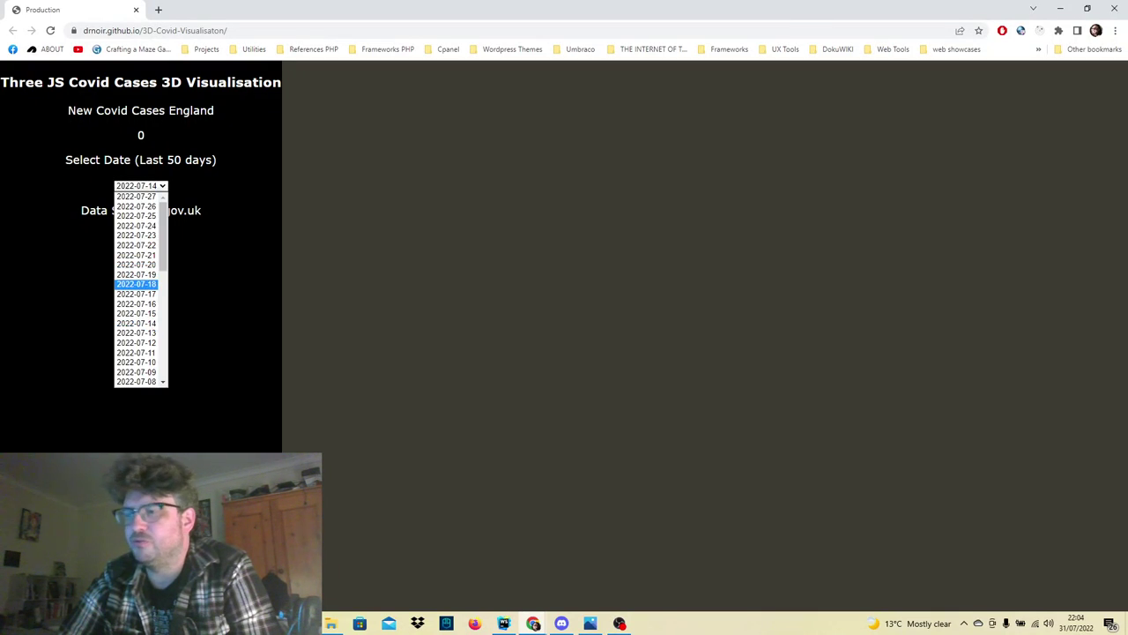
left_click(136, 284)
left_click(141, 186)
scroll(136, 303, "down", 5)
key("Return")
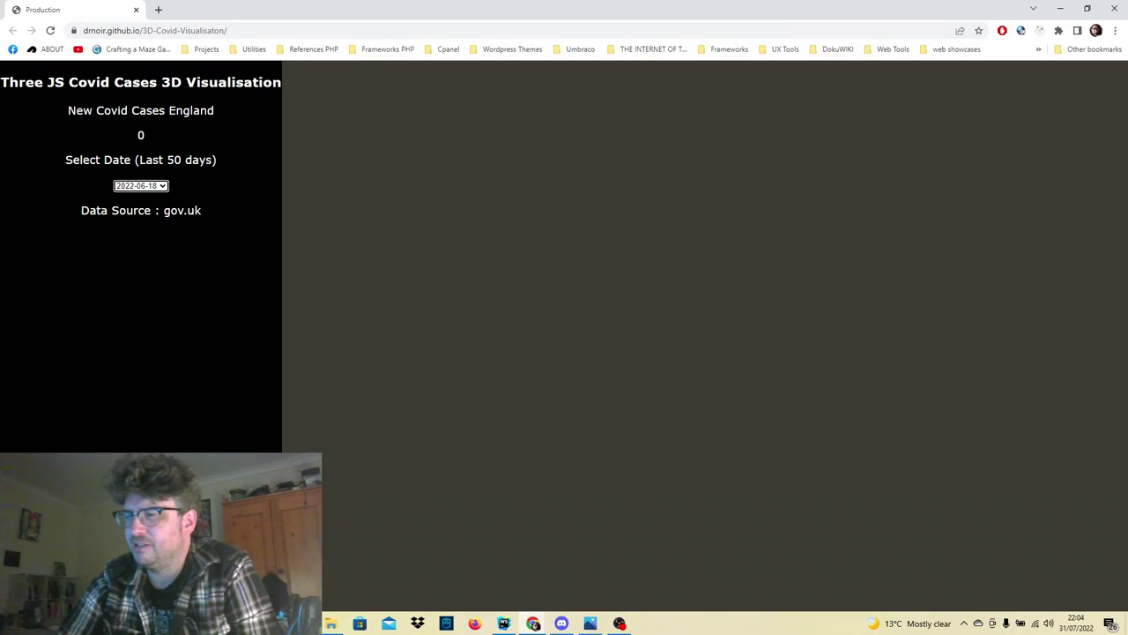
key("alt+Down")
key("Up")
key("Return")
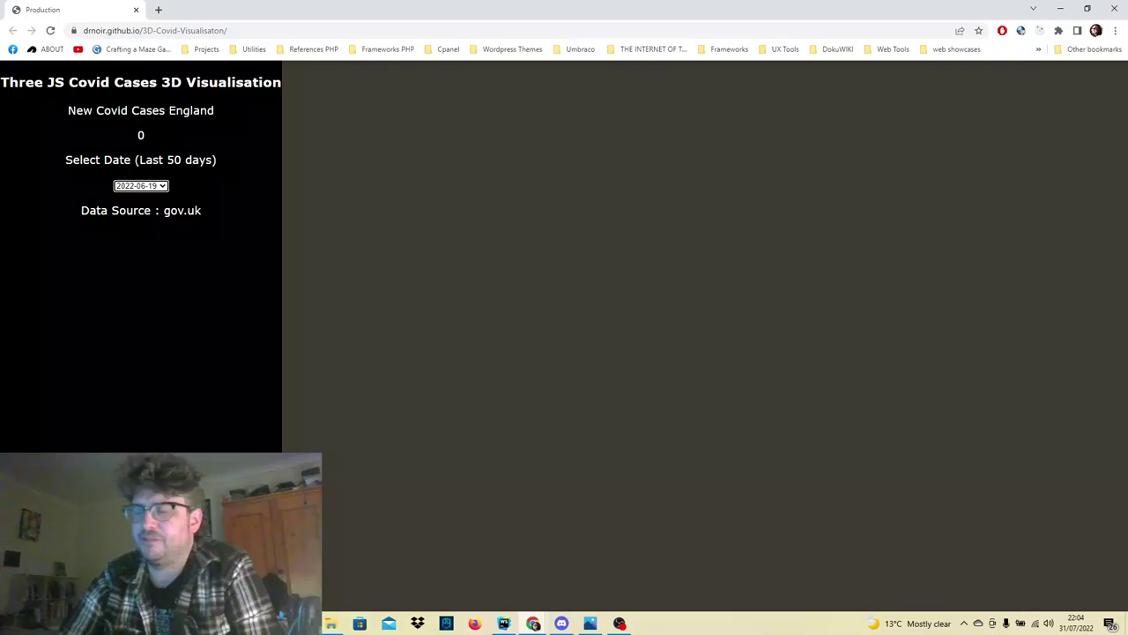
Switch the visualisation to the date 2022-06-21
key("alt+Down")
key("Down")
key("Down")
key("Down")
key("Down")
key("Down")
key("Down")
key("Down")
key("Down")
key("Down")
key("Down")
key("Down")
key("Down")
key("Down")
key("Down")
key("Down")
key("Down")
key("Down")
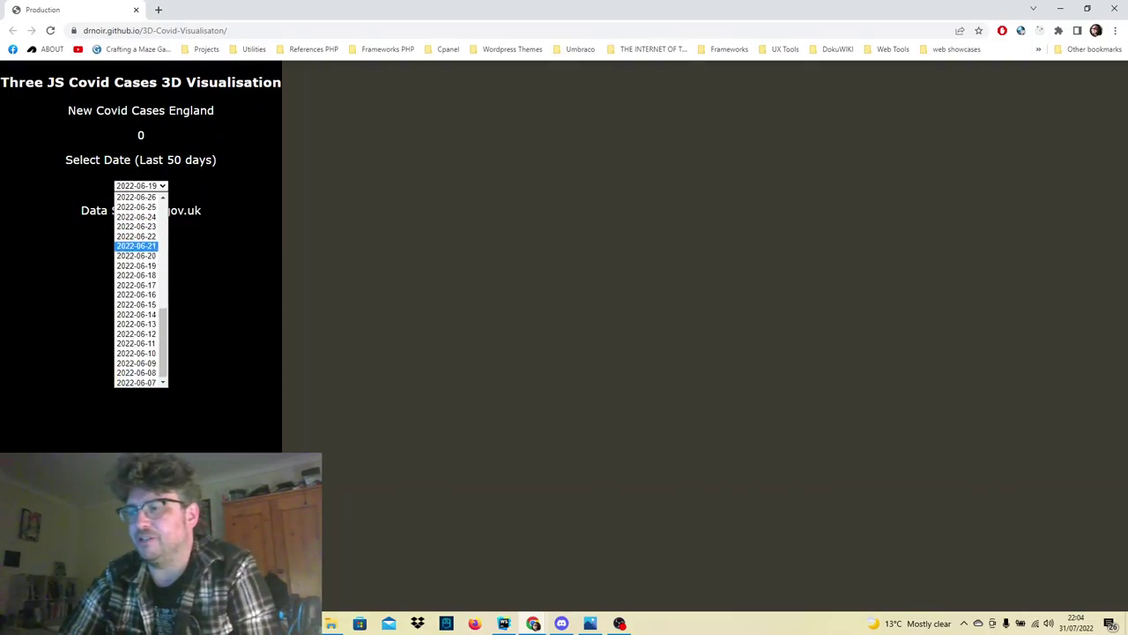
key("Return")
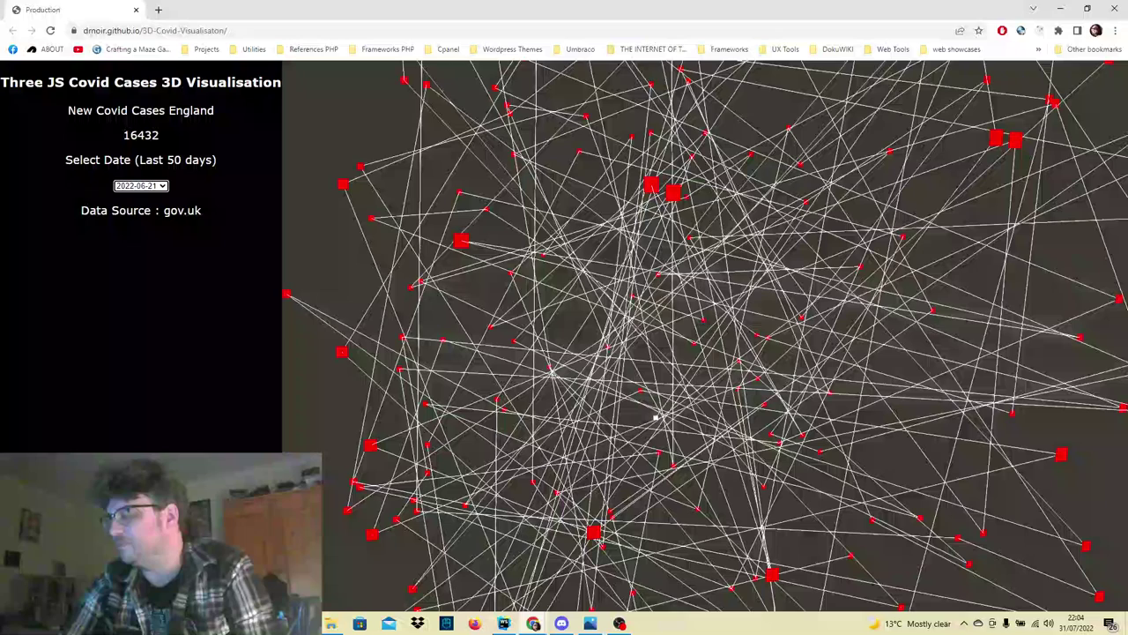
Open the browser's developer tools for this page and move their window over the 3D visualisation
left_click(1115, 30)
mouse_move(1010, 197)
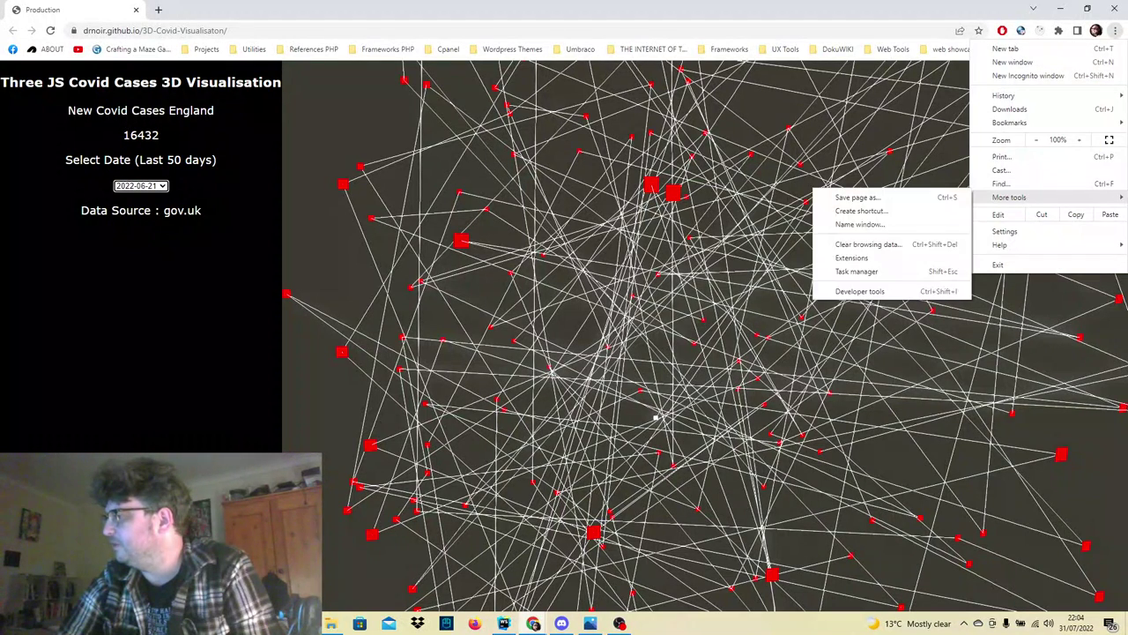
left_click(859, 291)
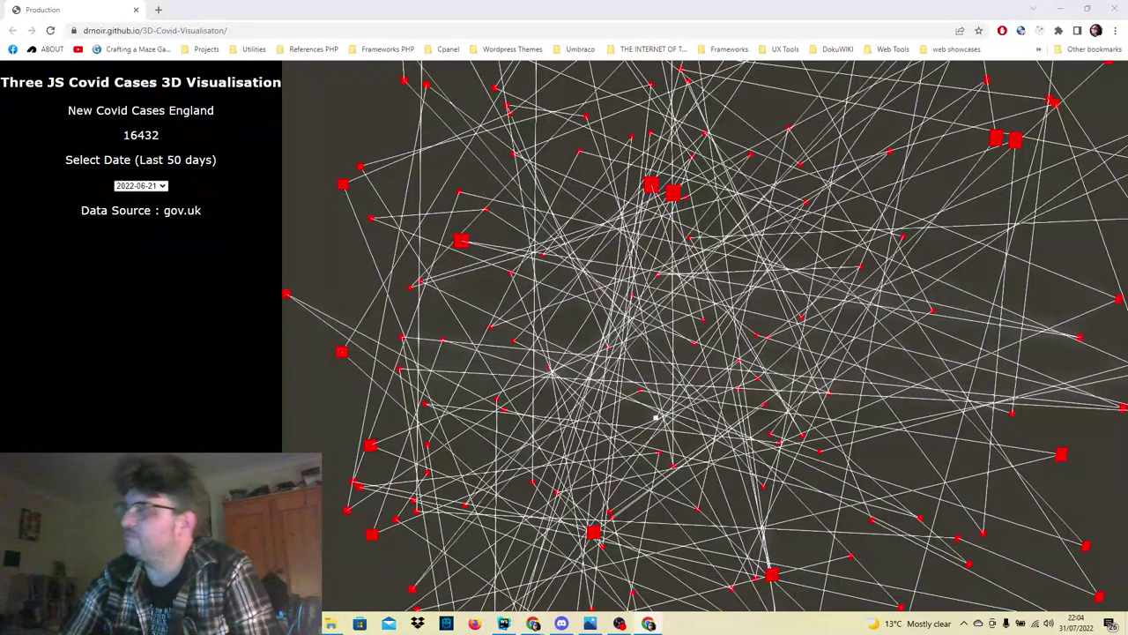
left_click_drag(0, 229, 872, 99)
Expand the array logged at the start of the console output and its [100 … 199] range to inspect dates and new cases
scroll(863, 299, "up", 3)
scroll(868, 300, "up", 10)
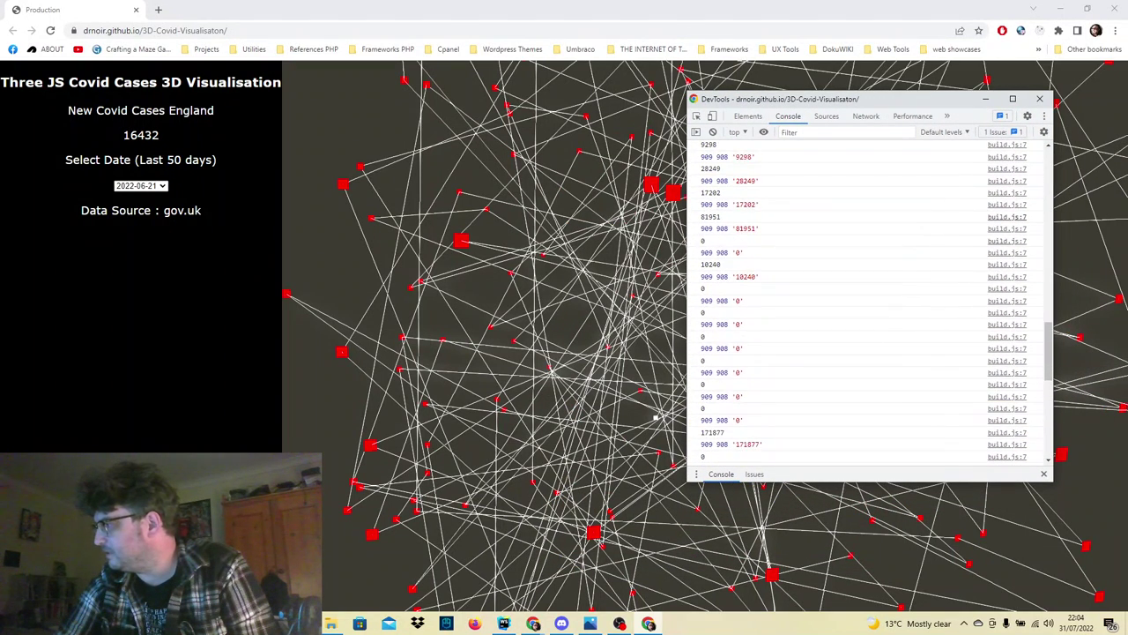
scroll(869, 300, "up", 10)
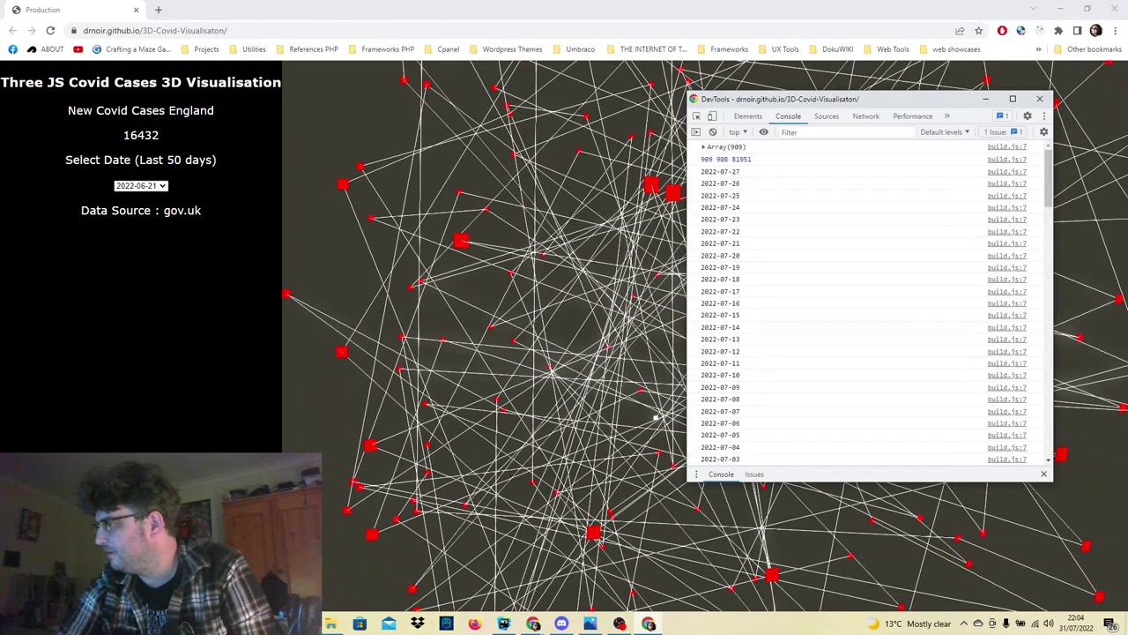
left_click(705, 146)
left_click(710, 166)
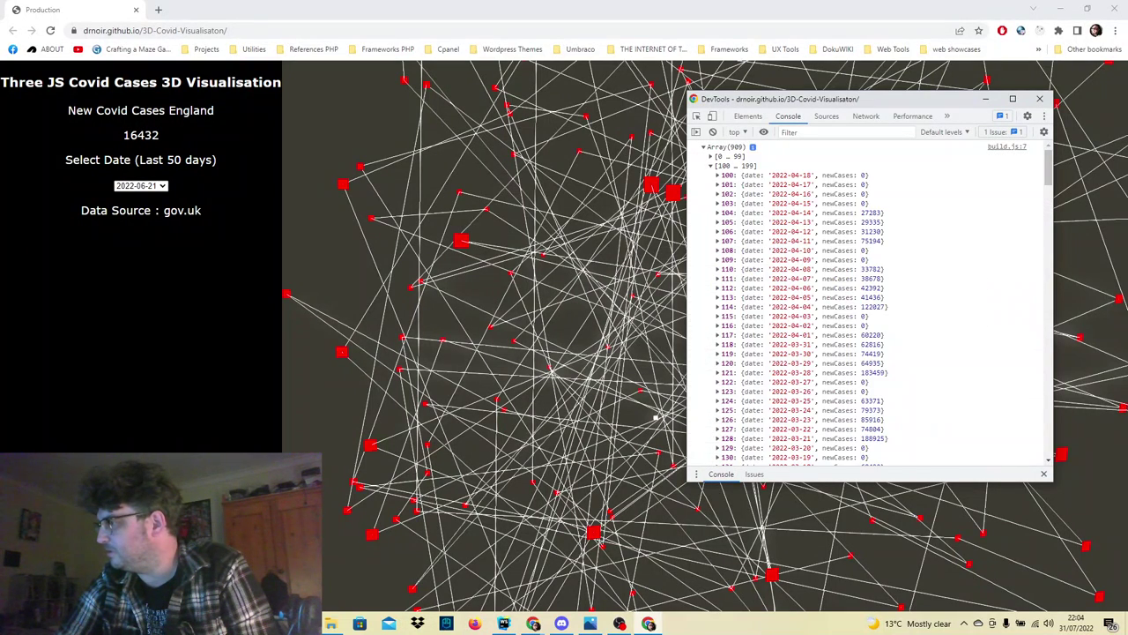
Collapse the [100 … 199] range and view the build.js source line that logged the array
left_click(710, 166)
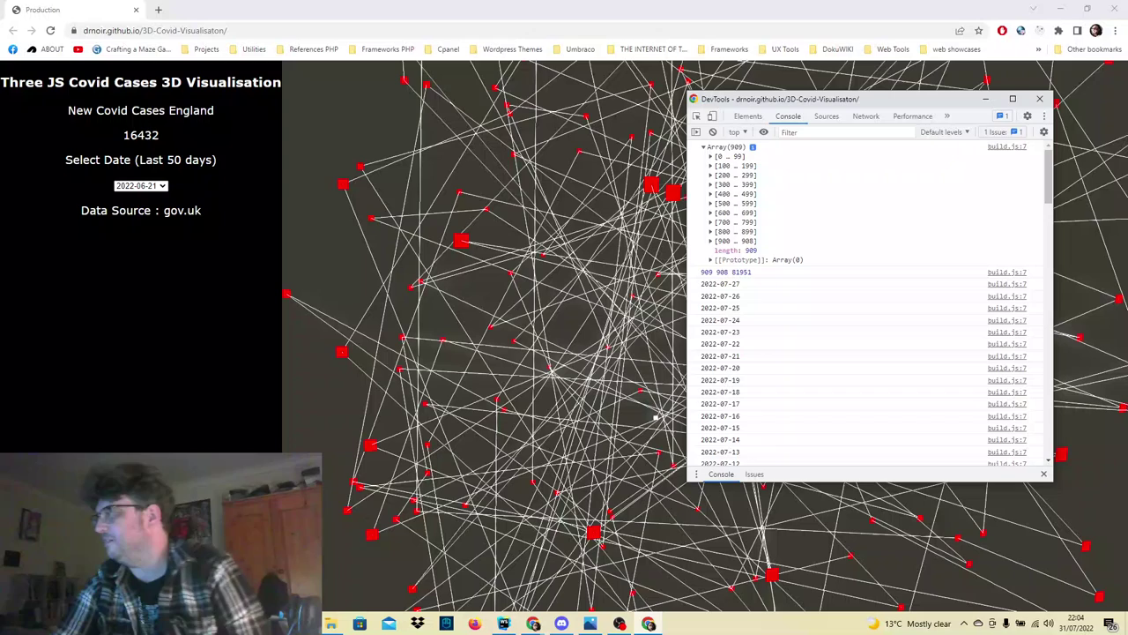
left_click(1007, 147)
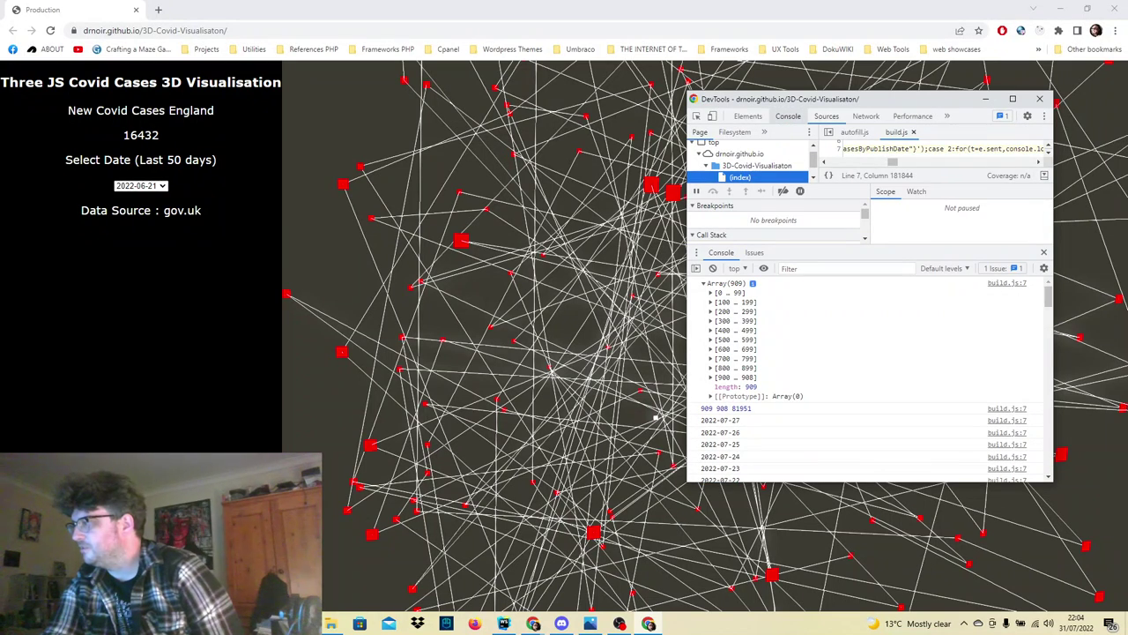
left_click_drag(893, 162, 876, 162)
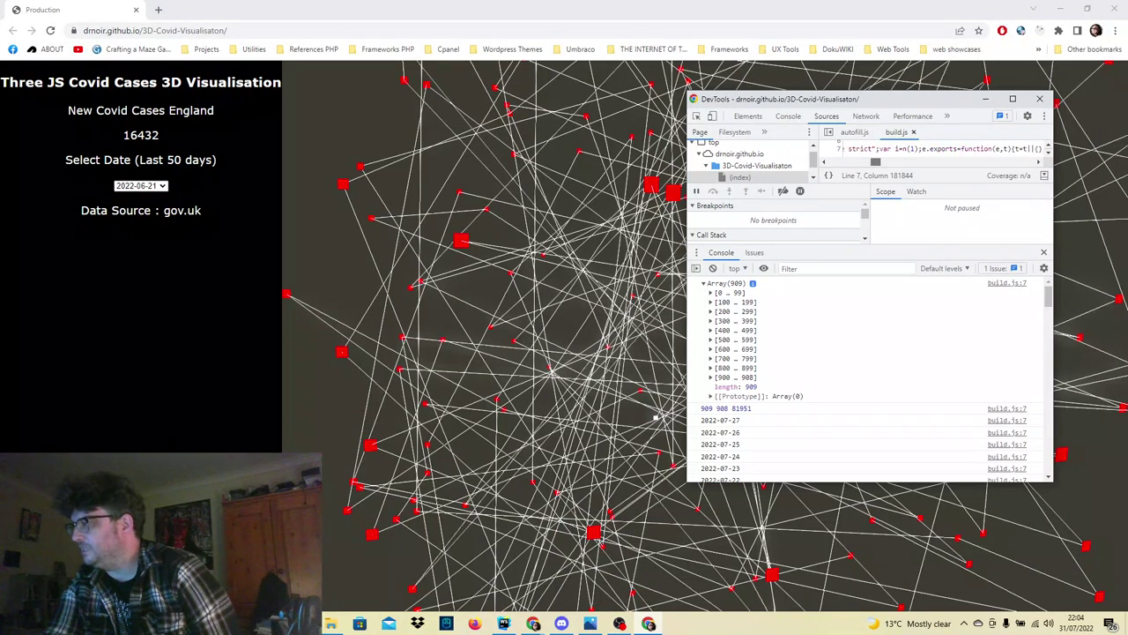
Return to the console output and expand entry 0 in the array's [0 … 99] range
left_click(788, 115)
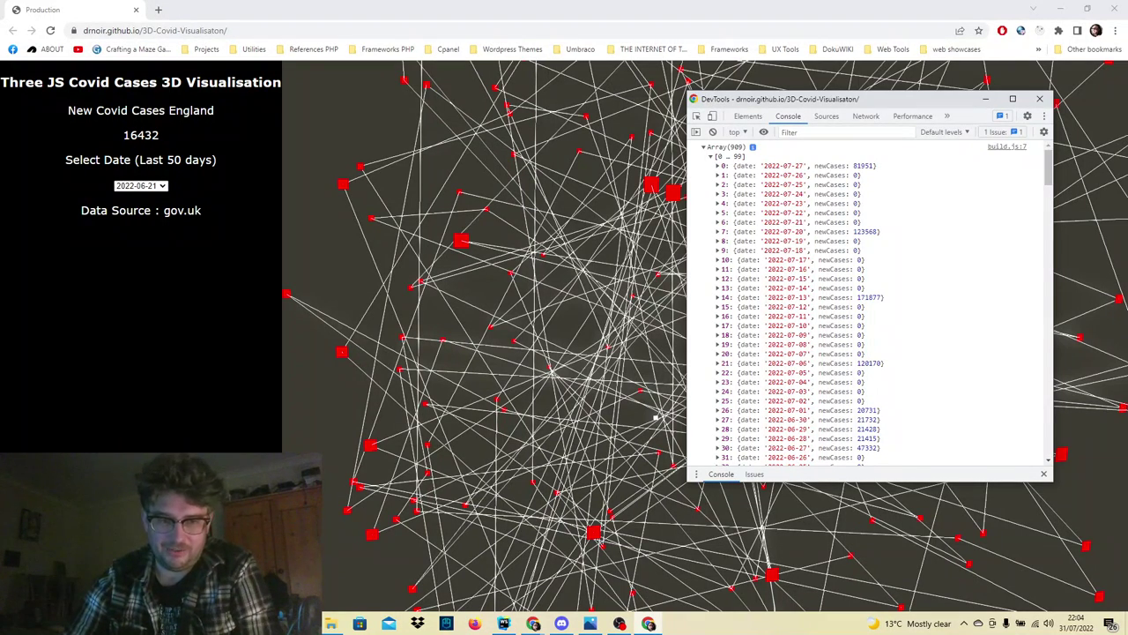
left_click(718, 165)
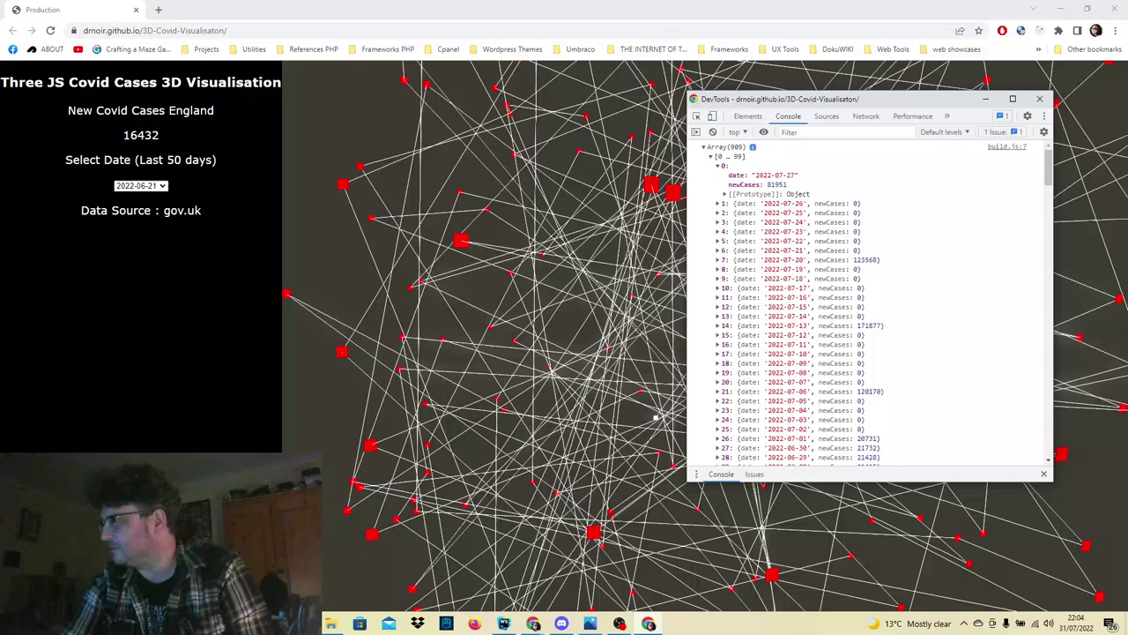
Maximise the developer tools window and enlarge its text by several zoom levels
left_click_drag(881, 98, 241, 115)
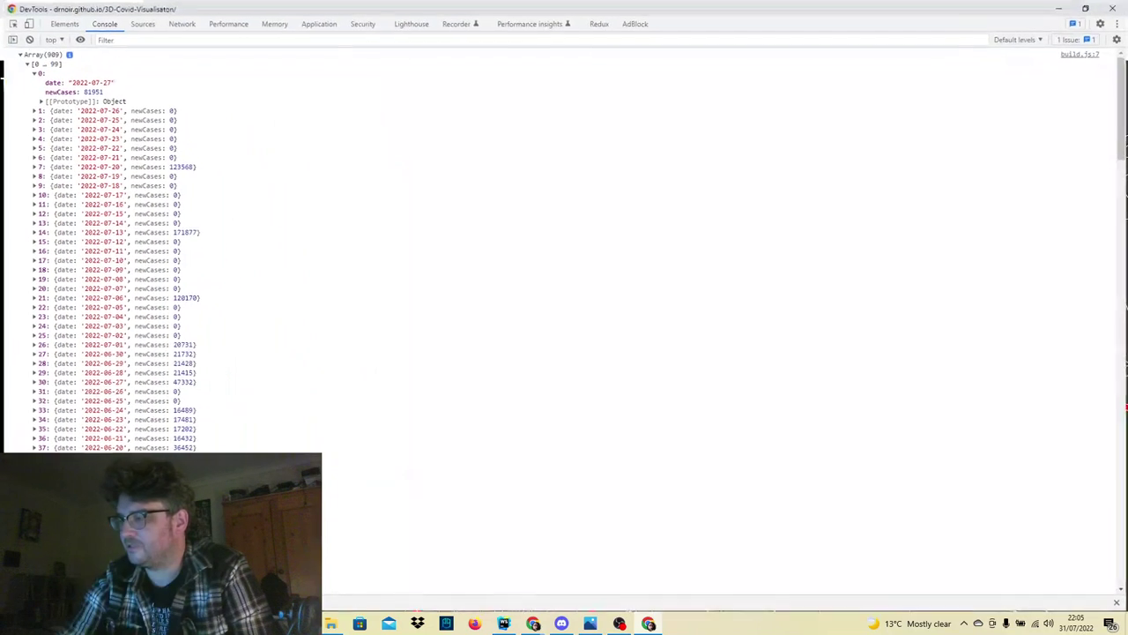
left_click(373, 114)
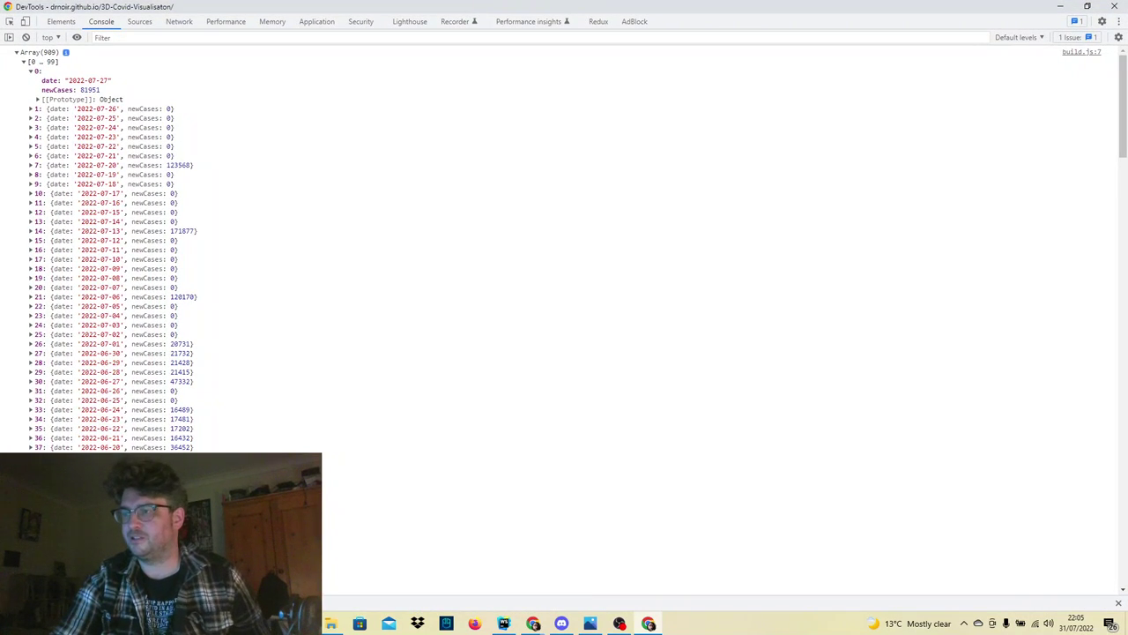
key("ctrl+plus")
key("ctrl+plus")
key("ctrl+plus")
key("ctrl+plus")
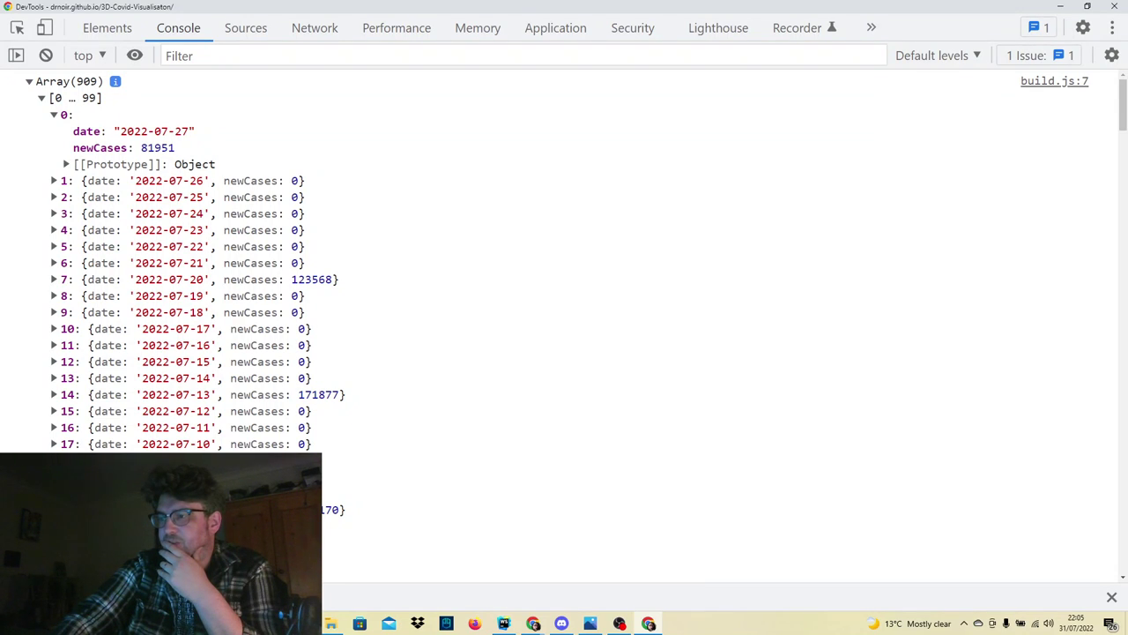
Examine the dates and new cases in the [0 … 99] range, check entry 7's details, and collapse entry 0
left_click(55, 279)
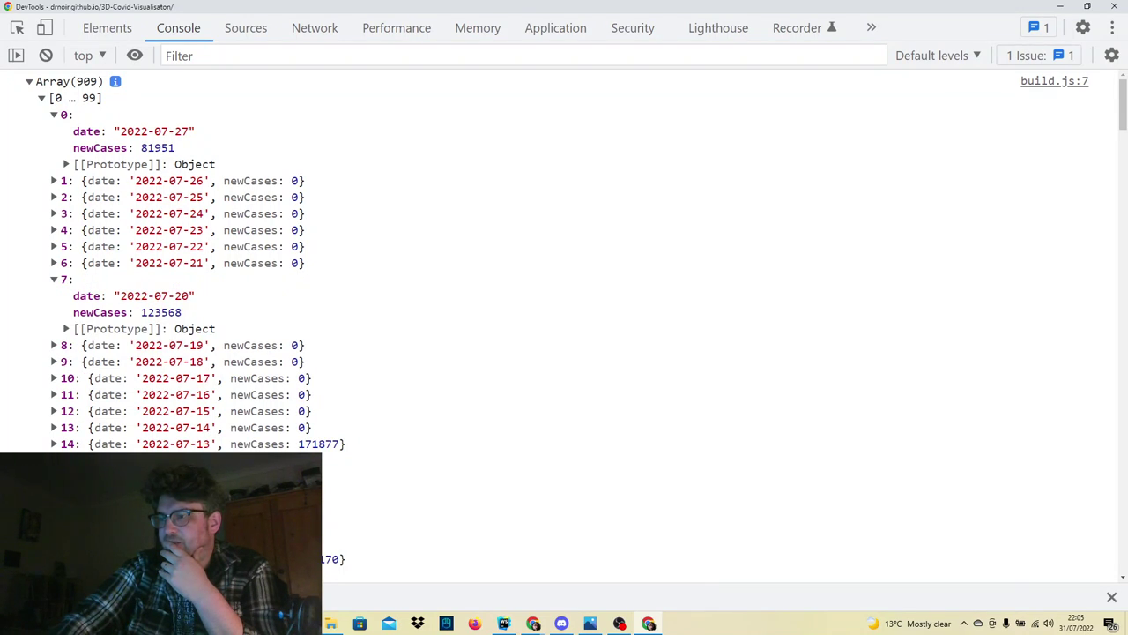
left_click(55, 279)
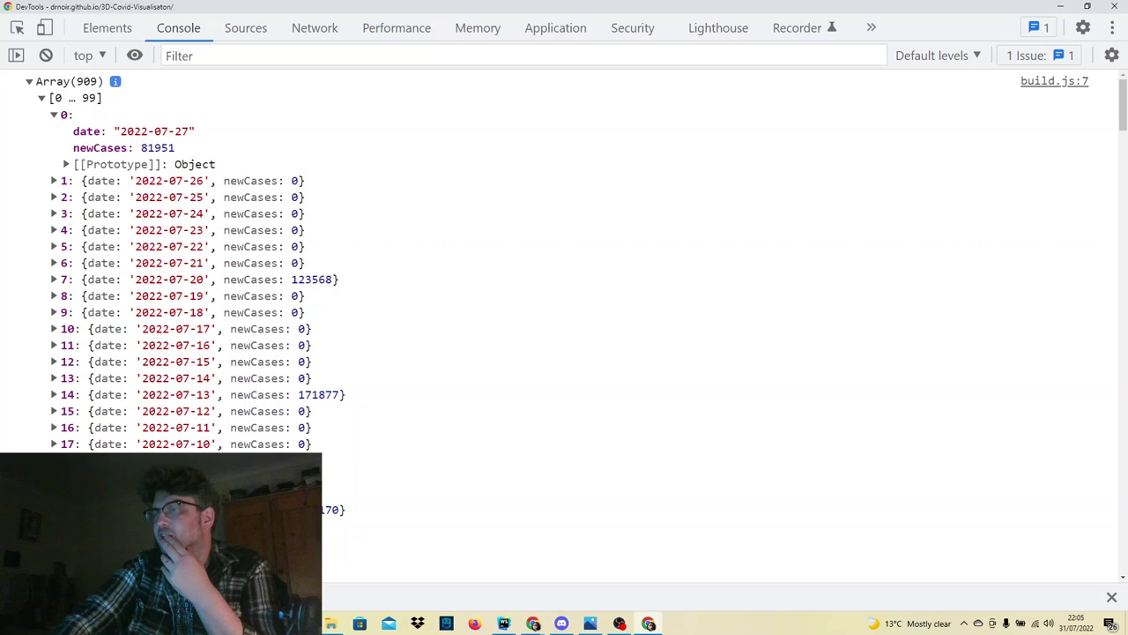
scroll(198, 317, "down", 6)
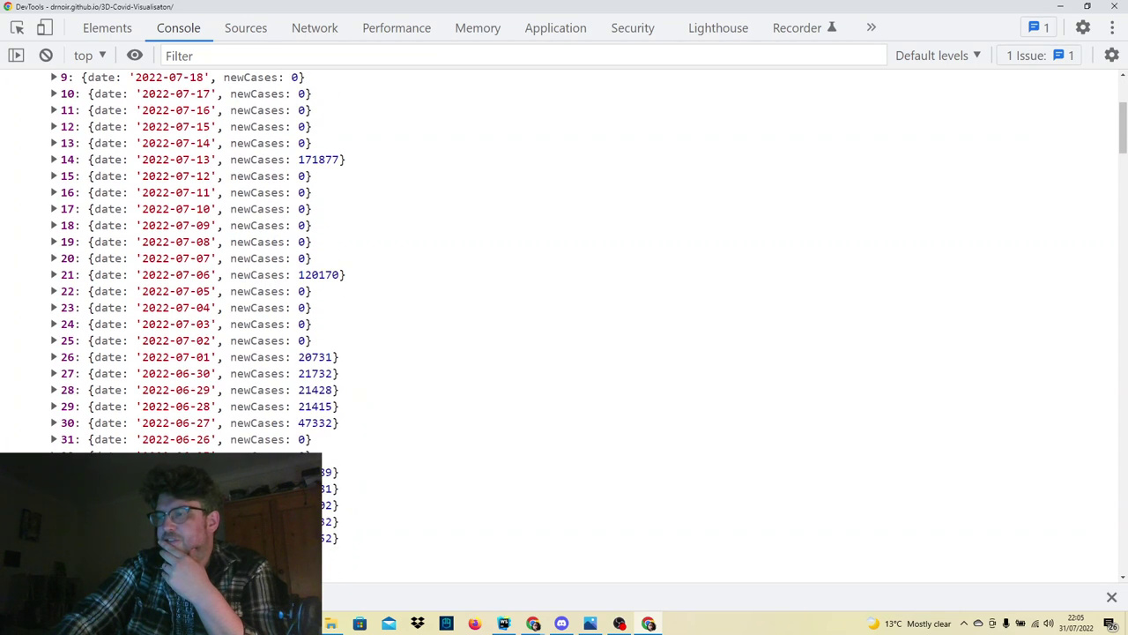
scroll(198, 317, "down", 10)
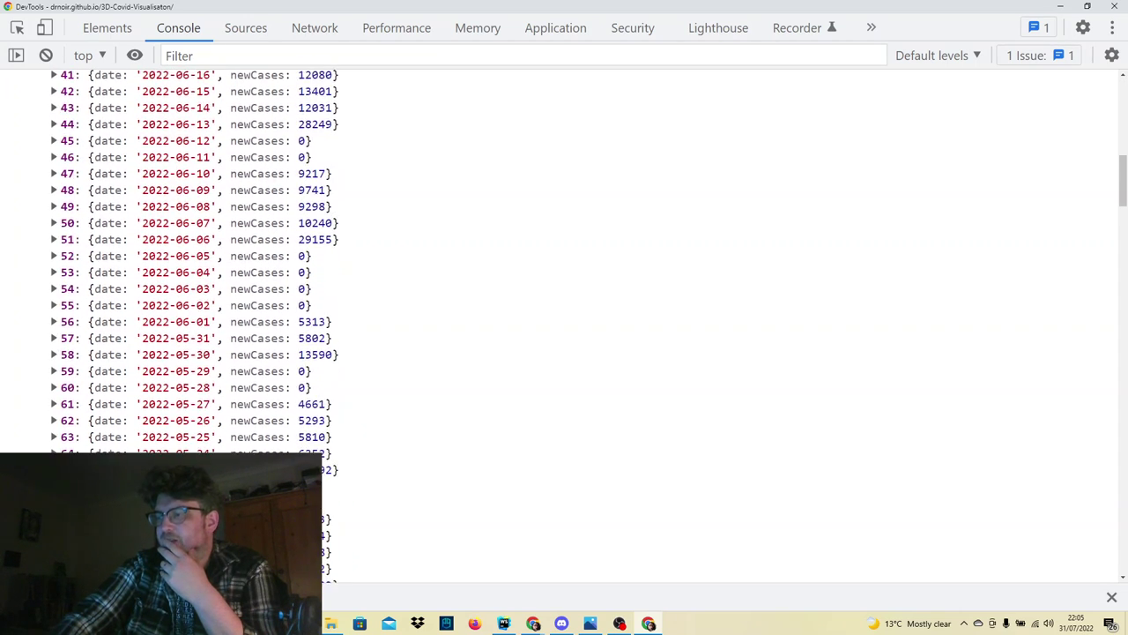
scroll(199, 318, "down", 2)
scroll(199, 318, "up", 9)
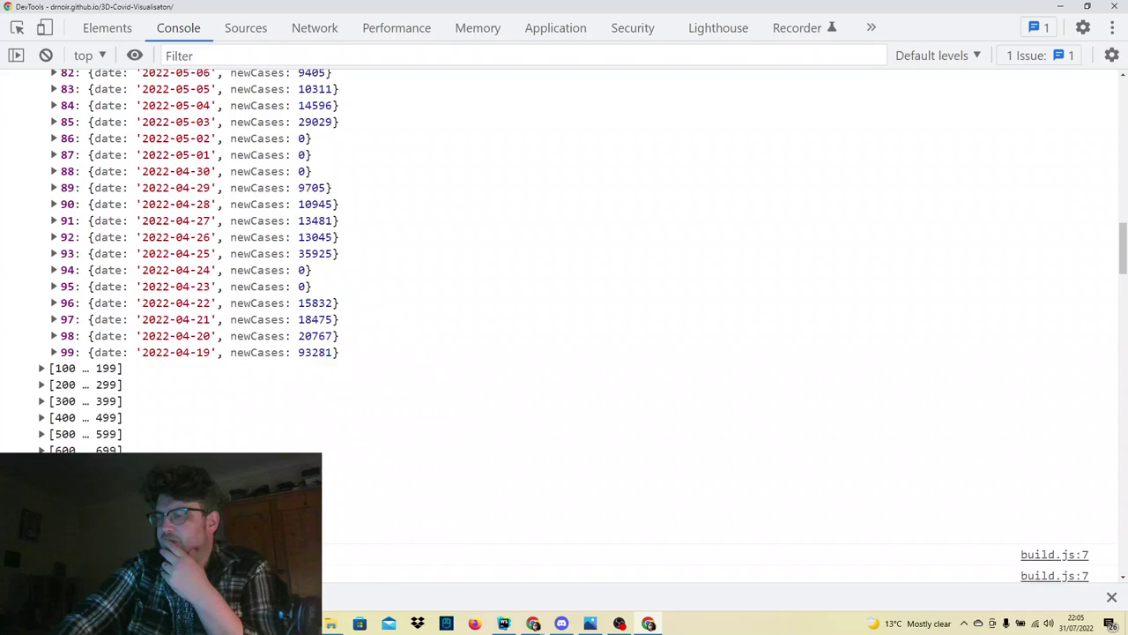
scroll(199, 317, "up", 8)
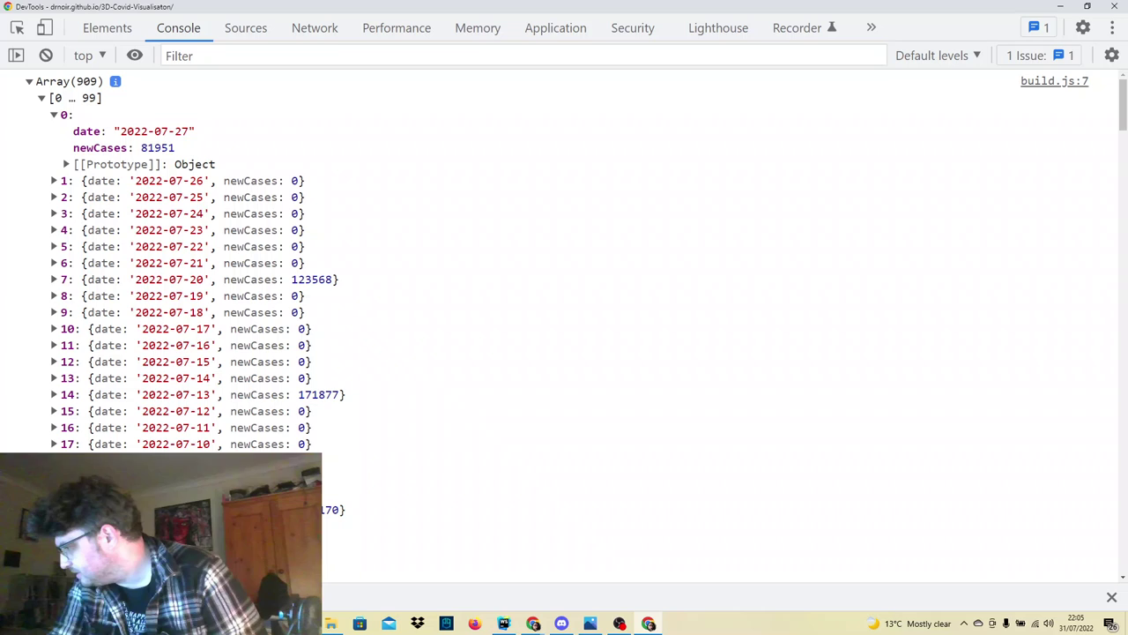
scroll(198, 265, "down", 5)
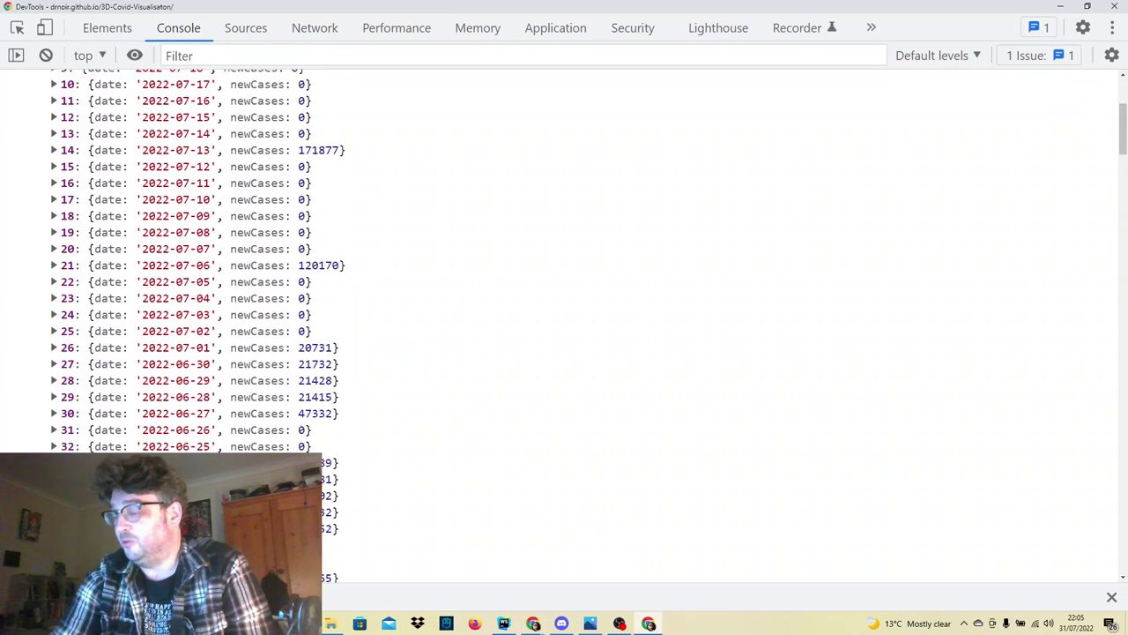
scroll(199, 265, "up", 5)
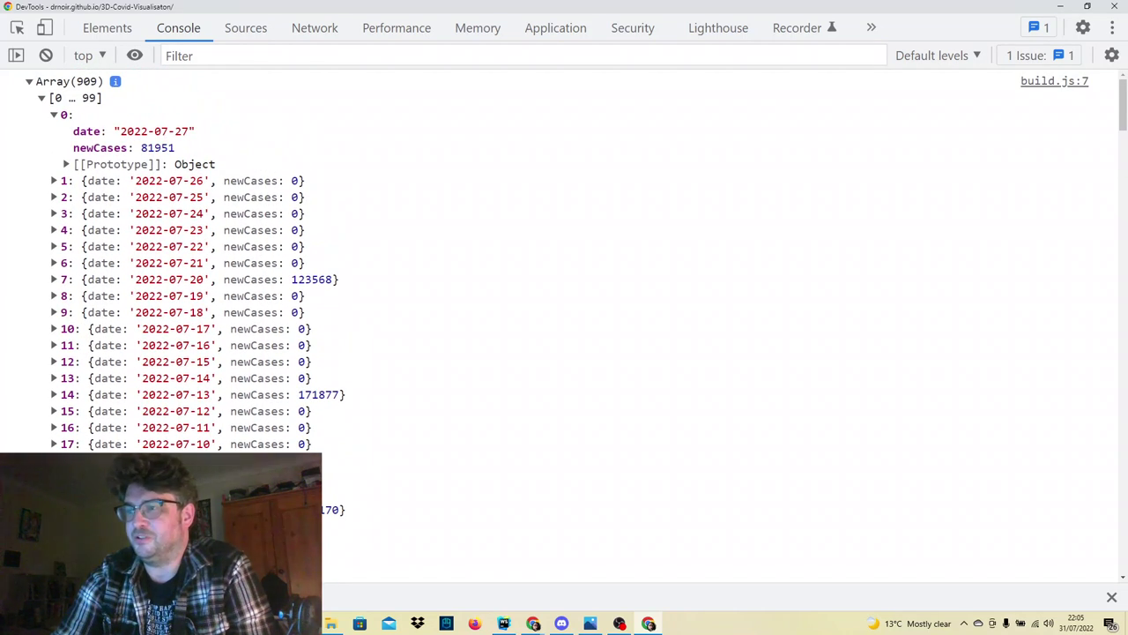
left_click(54, 115)
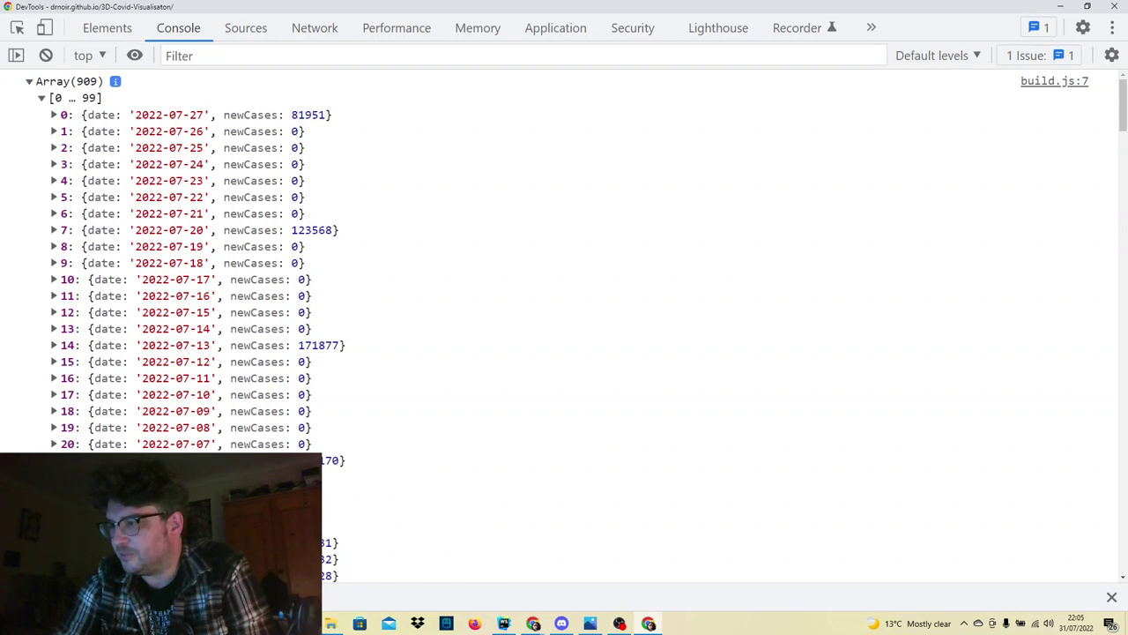
Expand the array's [100 … 199] range and read through its dates and new cases
scroll(564, 326, "down", 5)
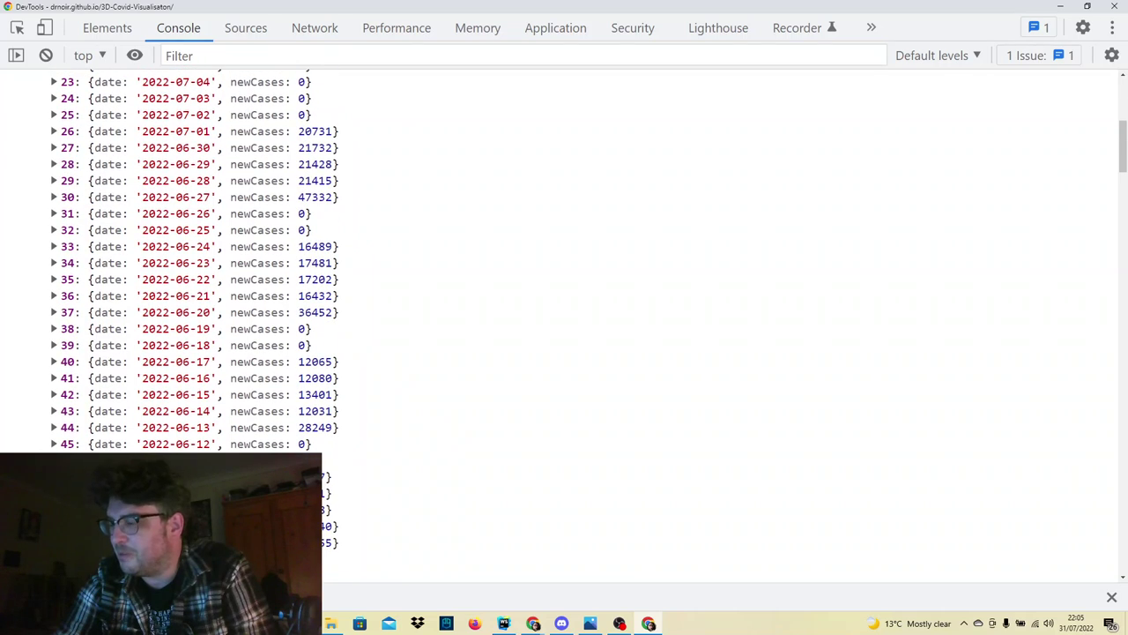
scroll(564, 326, "down", 12)
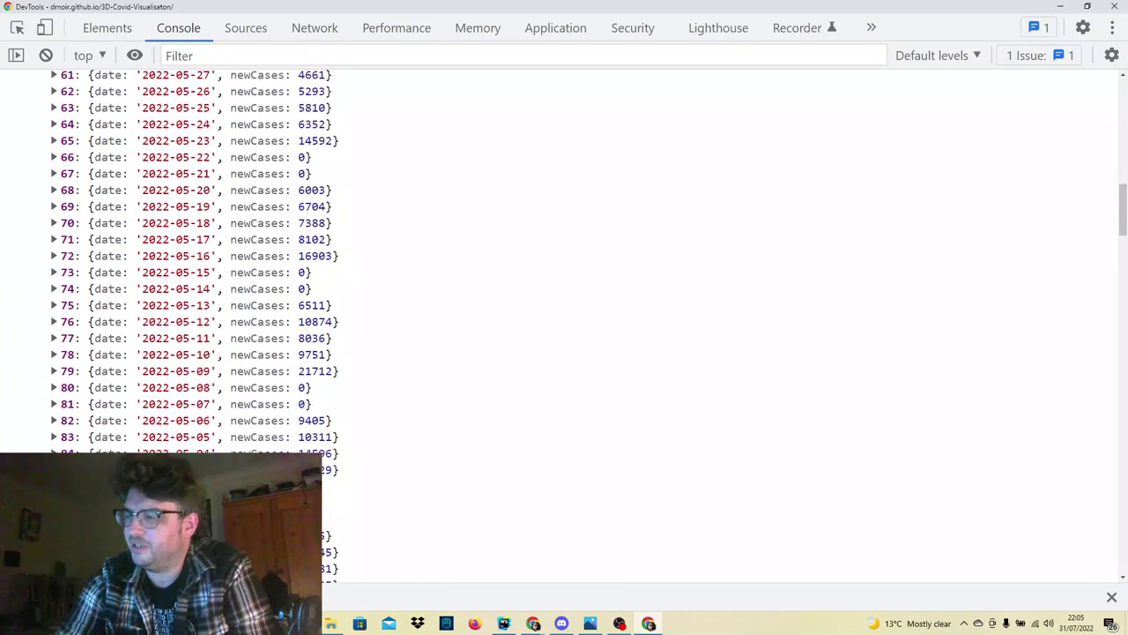
scroll(564, 326, "down", 2)
left_click(41, 173)
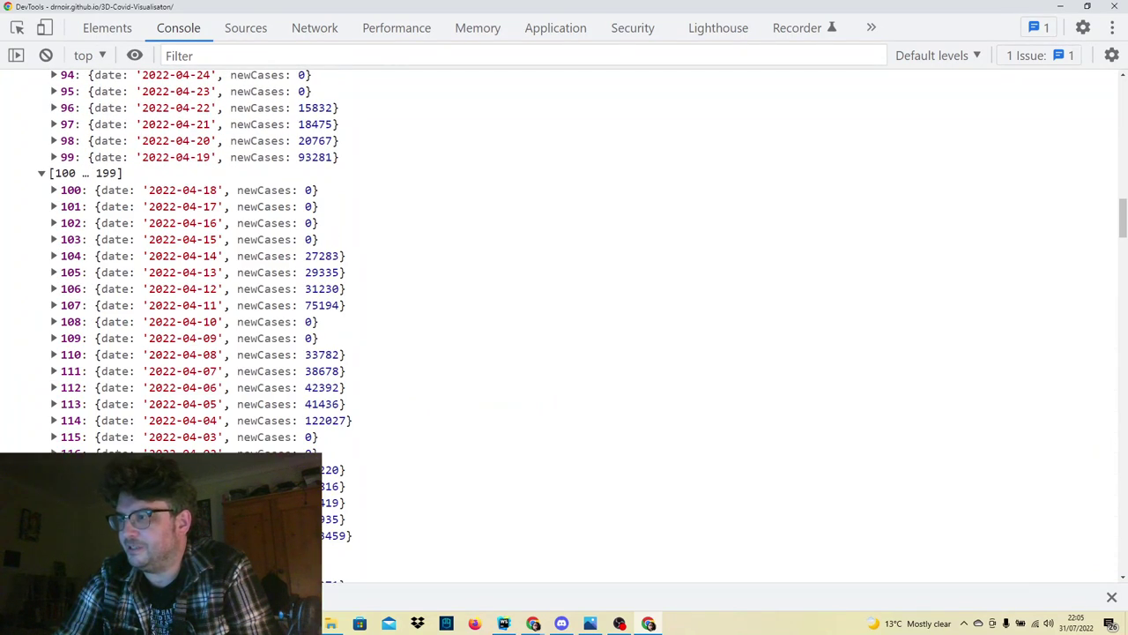
scroll(564, 326, "down", 8)
scroll(565, 326, "down", 11)
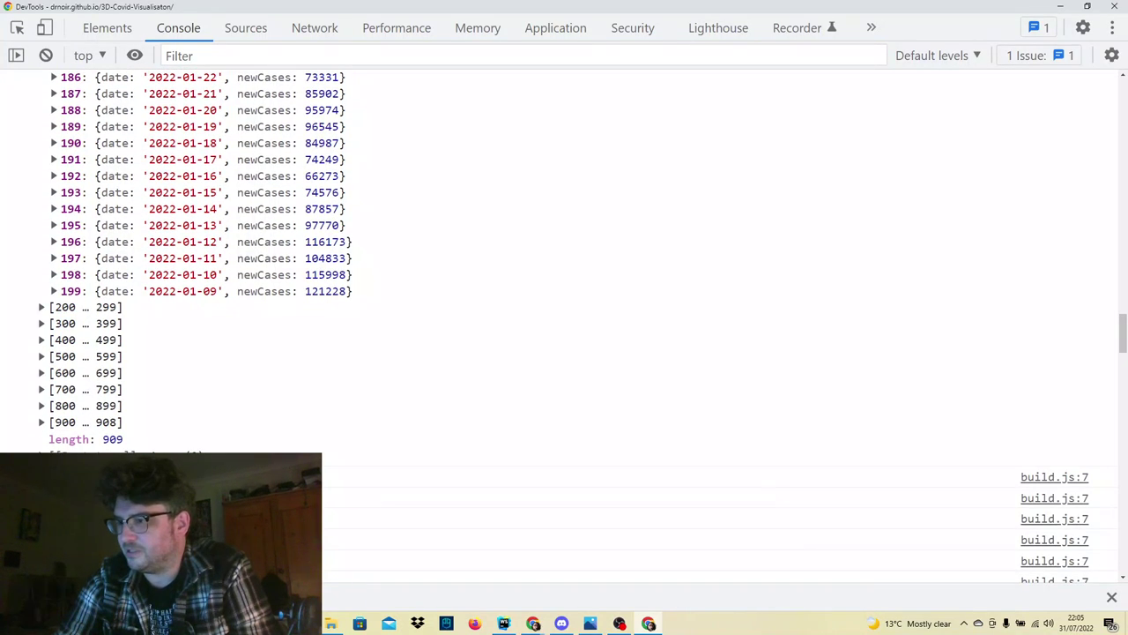
Expand the [200 … 299] and [300 … 399] ranges and read through their daily new cases
left_click(41, 306)
scroll(564, 326, "down", 8)
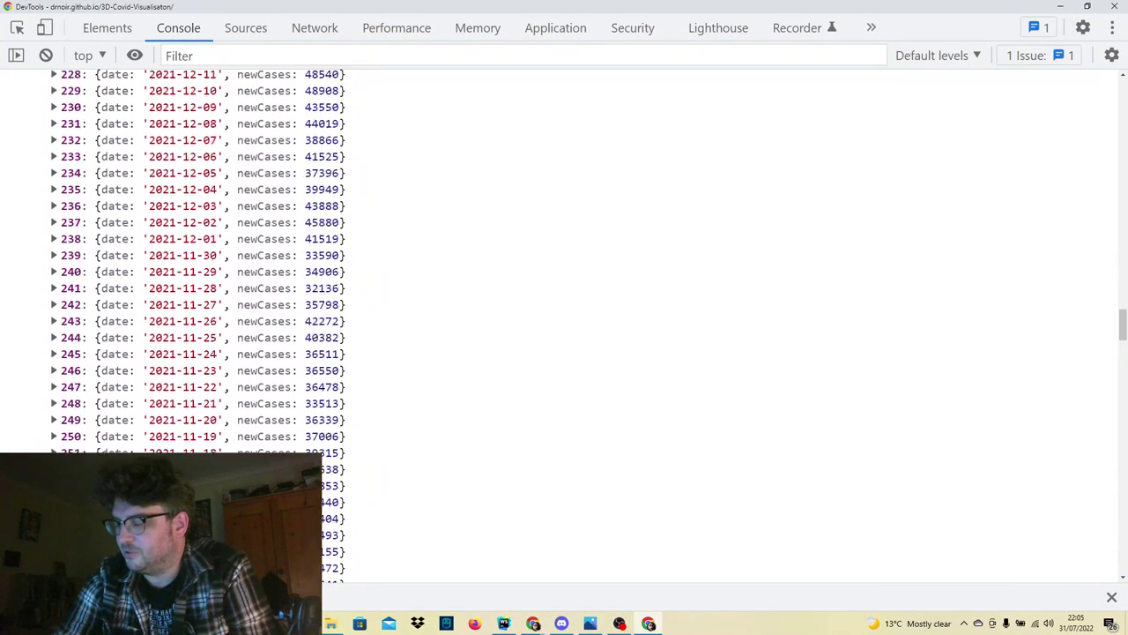
scroll(564, 326, "down", 13)
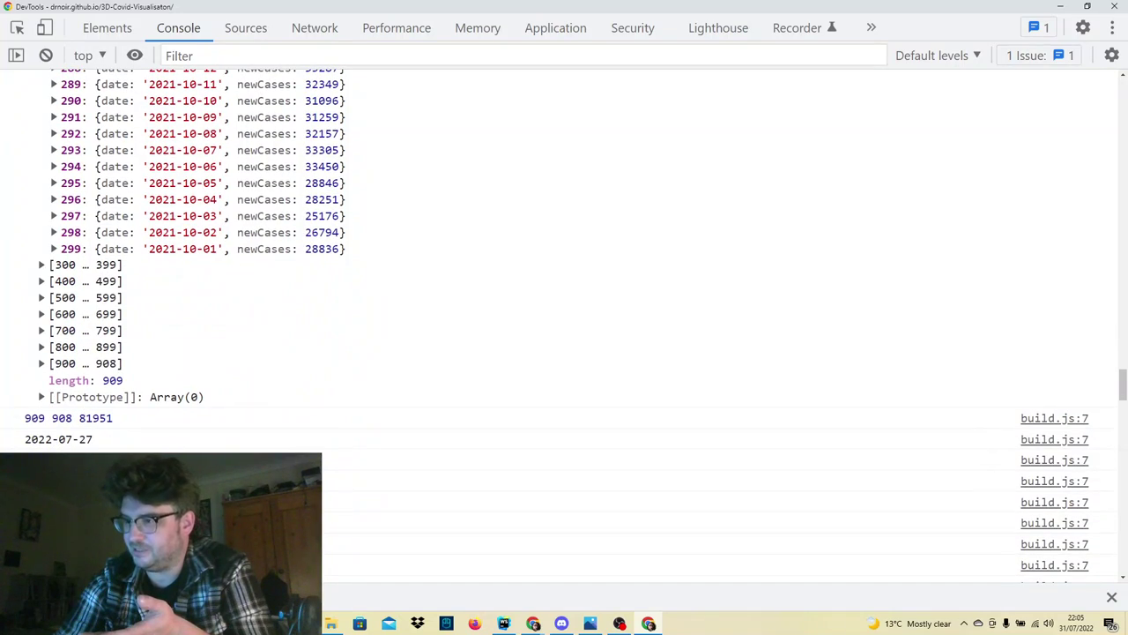
left_click(41, 264)
scroll(564, 326, "down", 13)
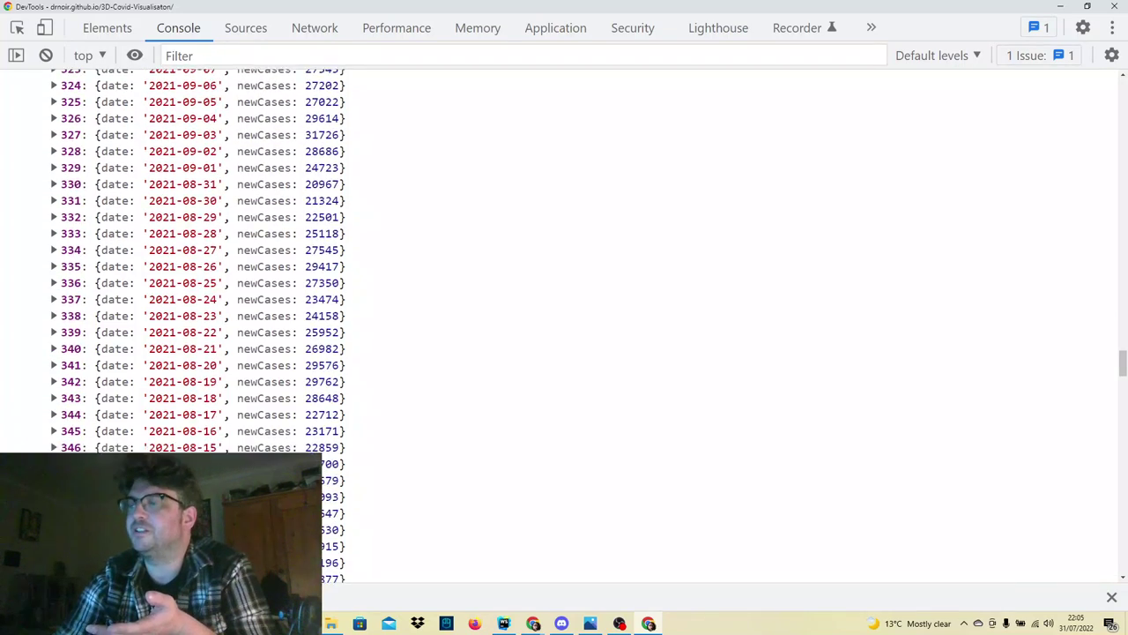
scroll(564, 326, "down", 2)
Go back to the start of the array and check the details of the 2022-07-20 entry, leaving it collapsed
scroll(564, 326, "up", 20)
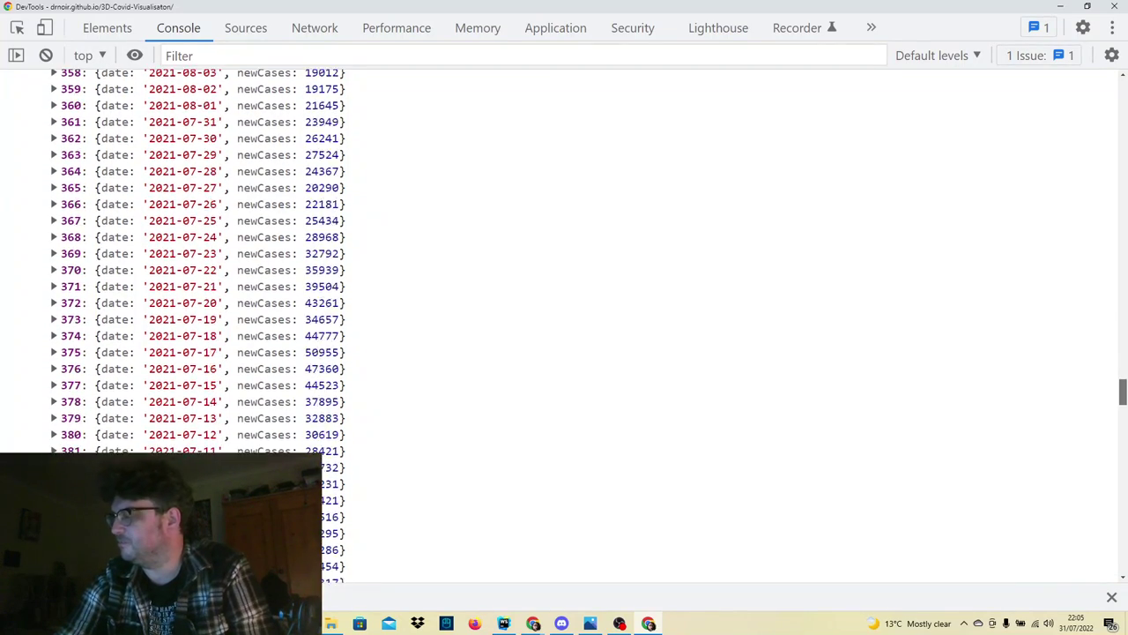
scroll(564, 326, "up", 20)
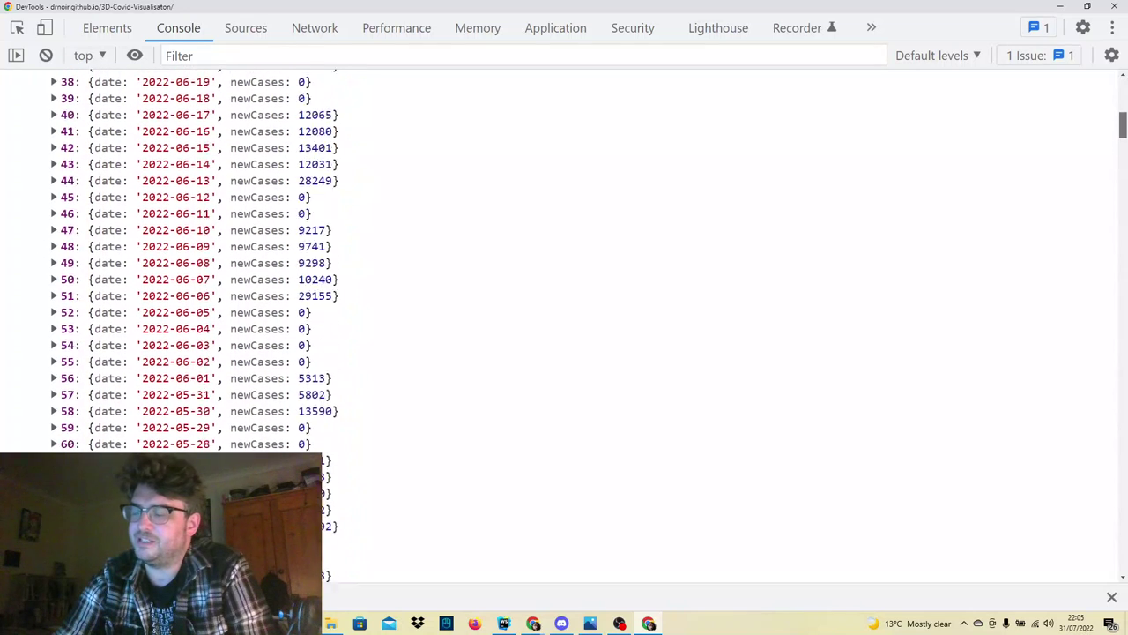
scroll(564, 326, "up", 3)
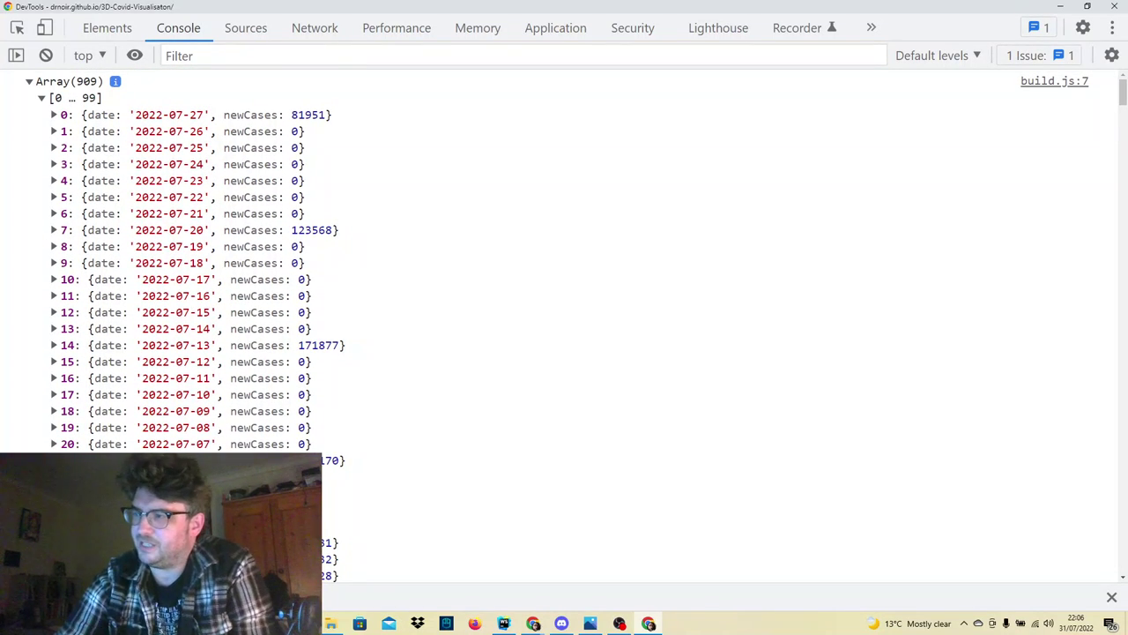
left_click(54, 231)
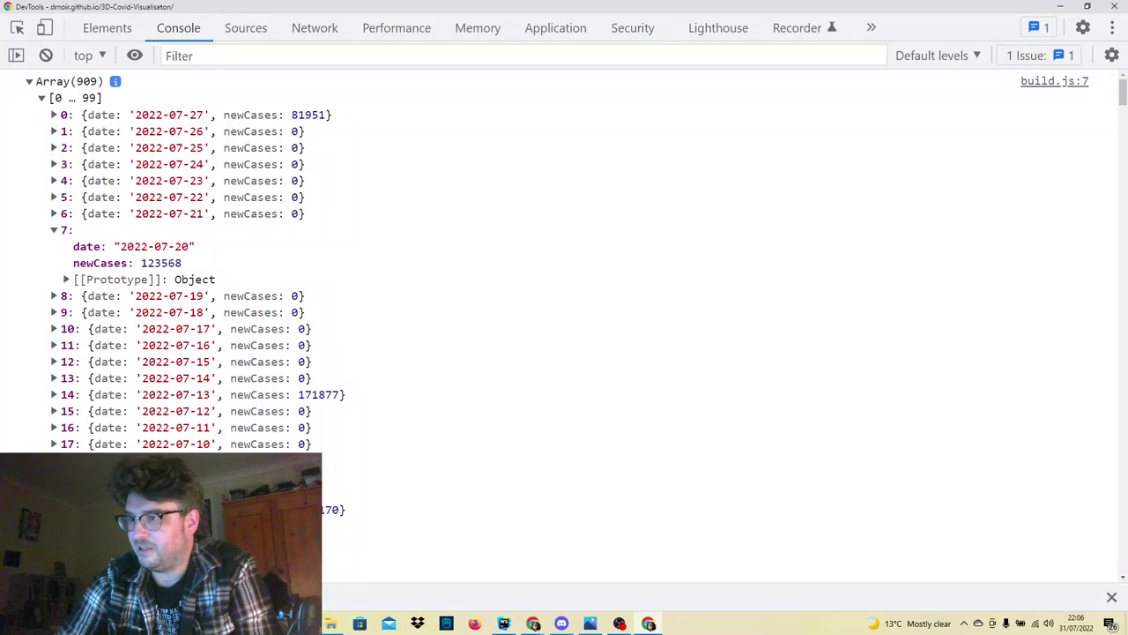
left_click(53, 230)
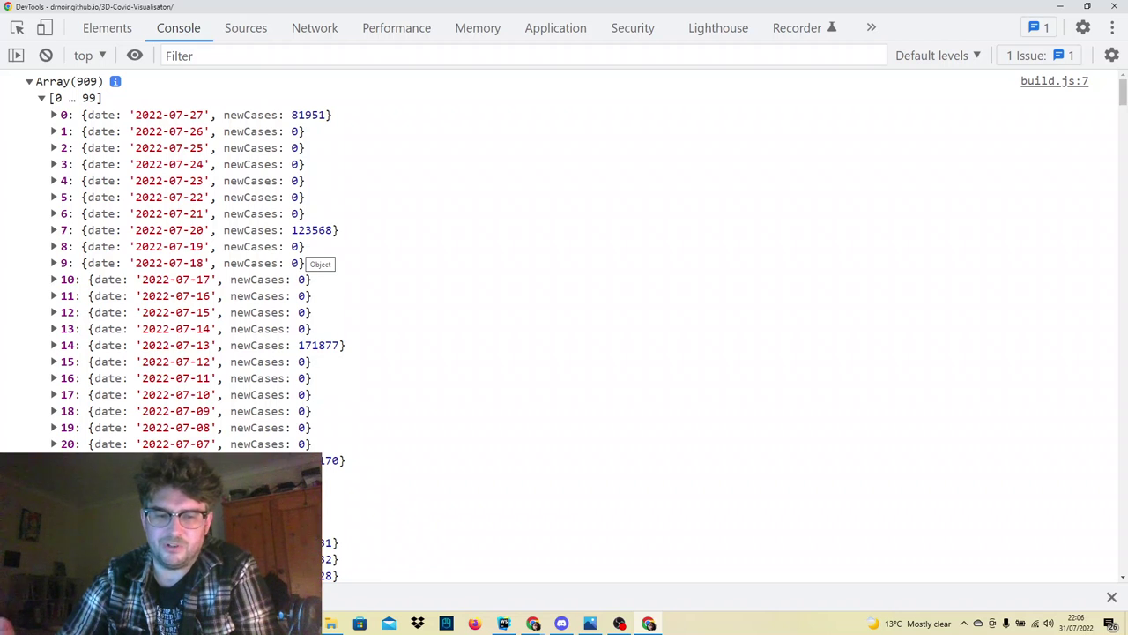
Compare the daily new cases from July 2022 back to December 2021 in the first three array ranges
scroll(565, 326, "down", 5)
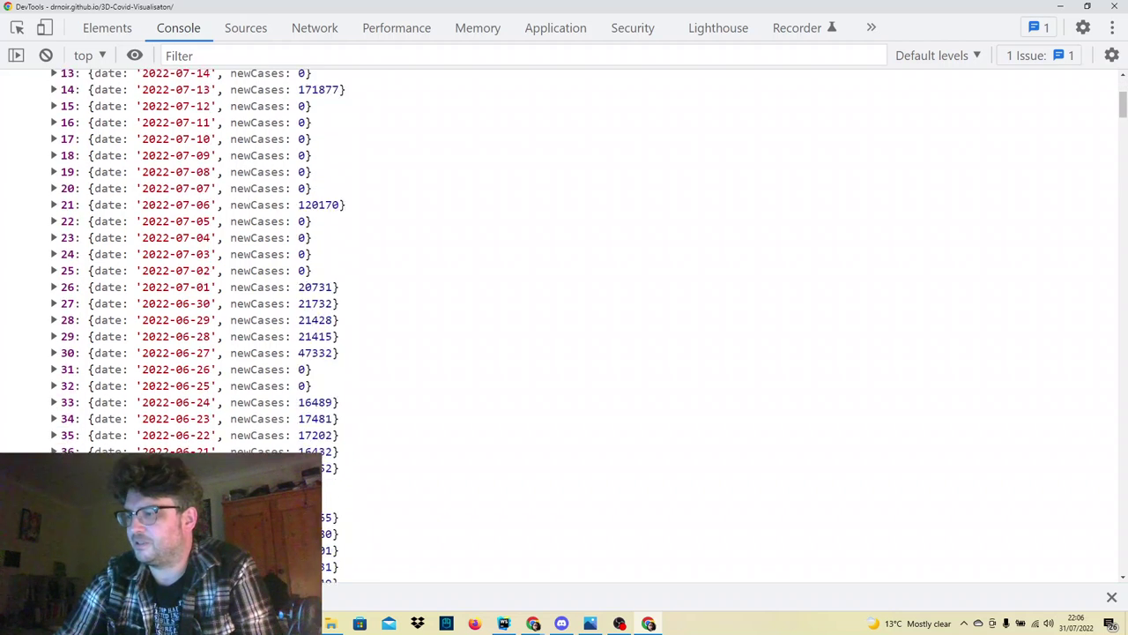
scroll(564, 326, "up", 1)
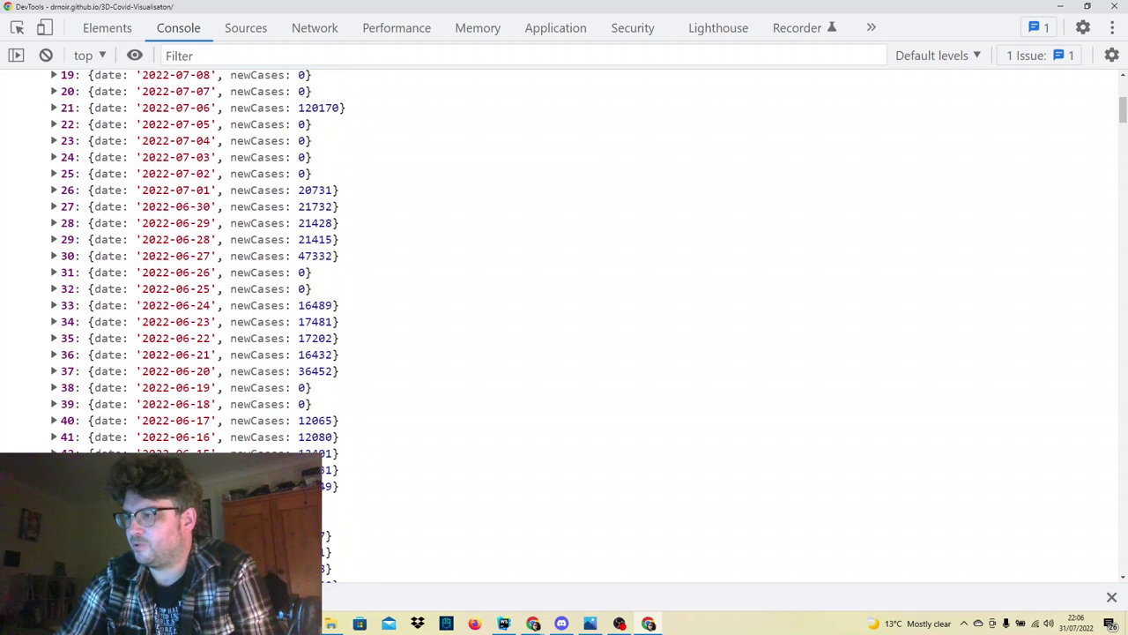
scroll(564, 326, "down", 18)
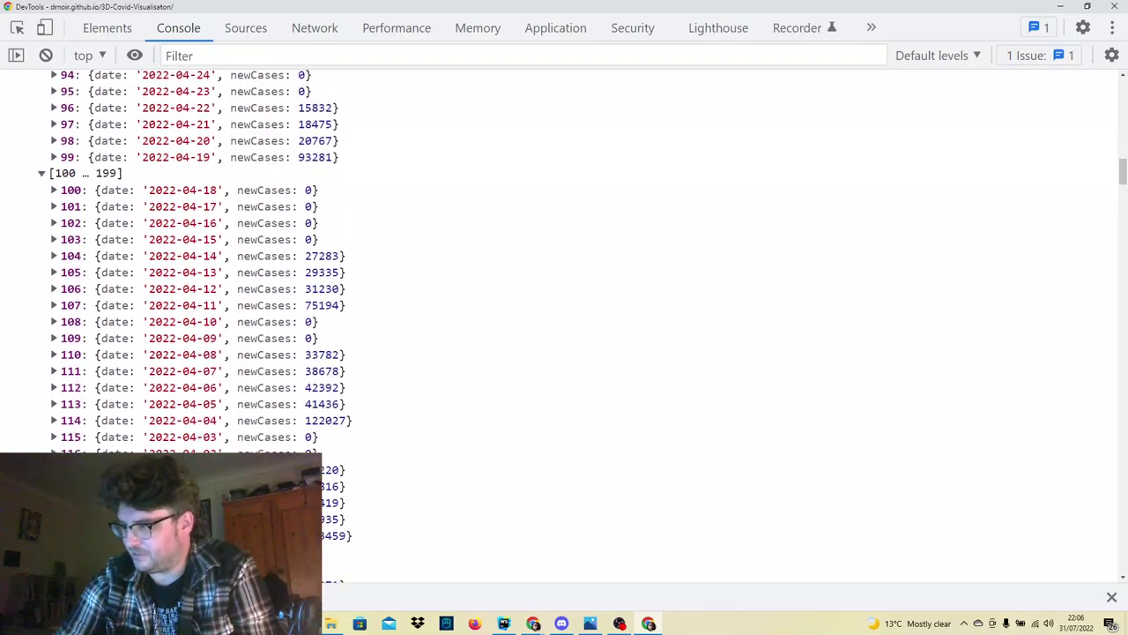
scroll(564, 326, "down", 20)
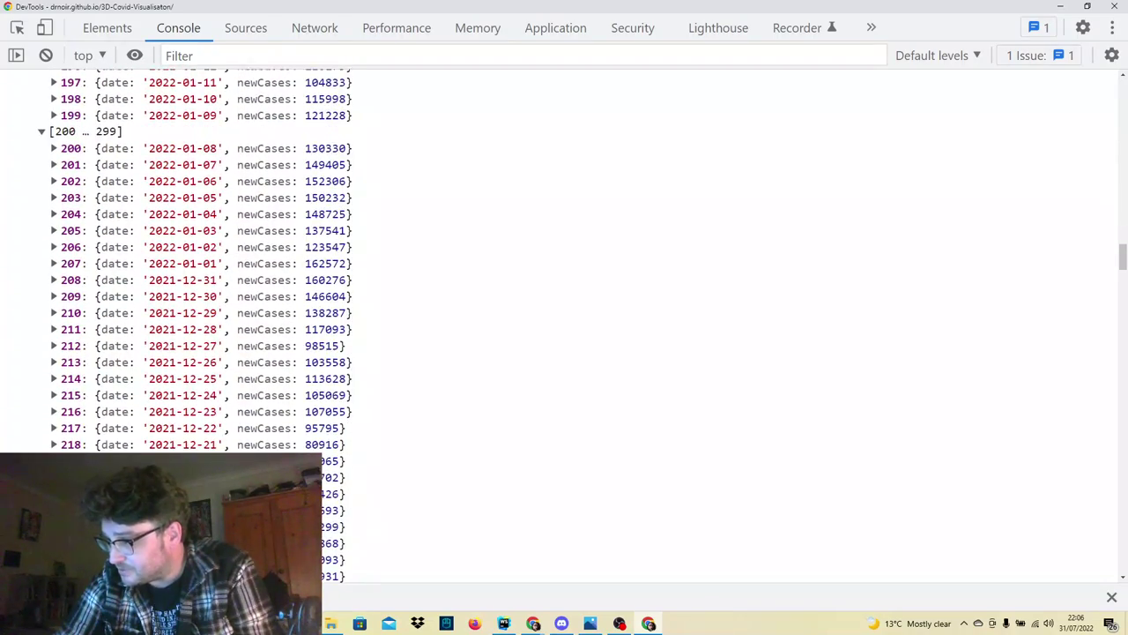
mouse_move(1123, 257)
left_mouse_down()
mouse_move(1123, 466)
mouse_move(1123, 247)
left_mouse_up()
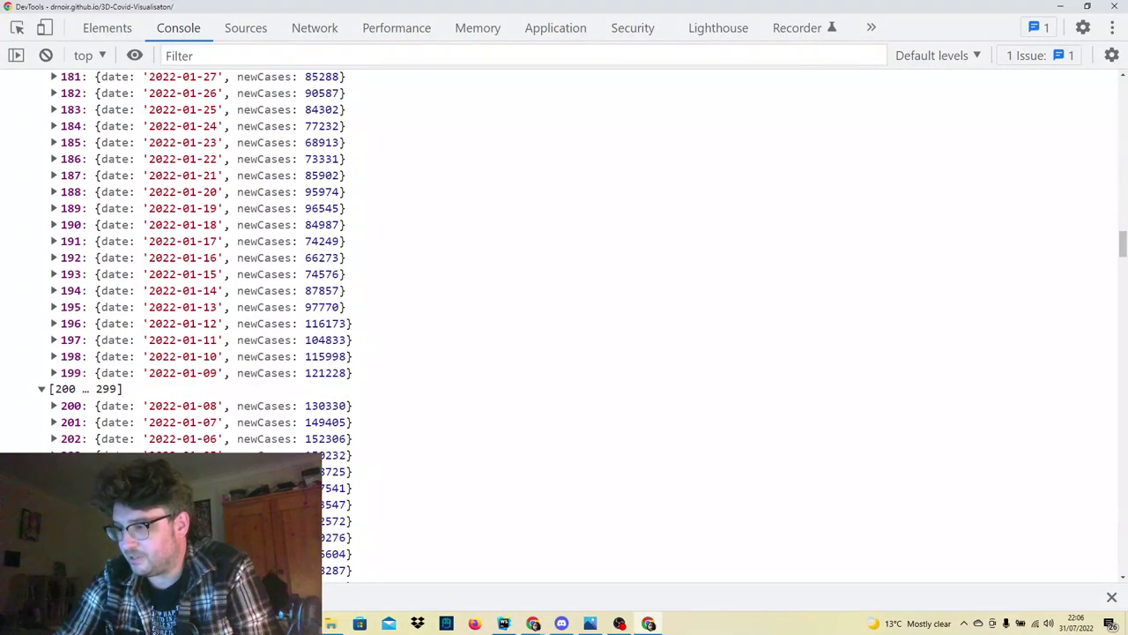
scroll(564, 326, "up", 7)
scroll(564, 326, "down", 1)
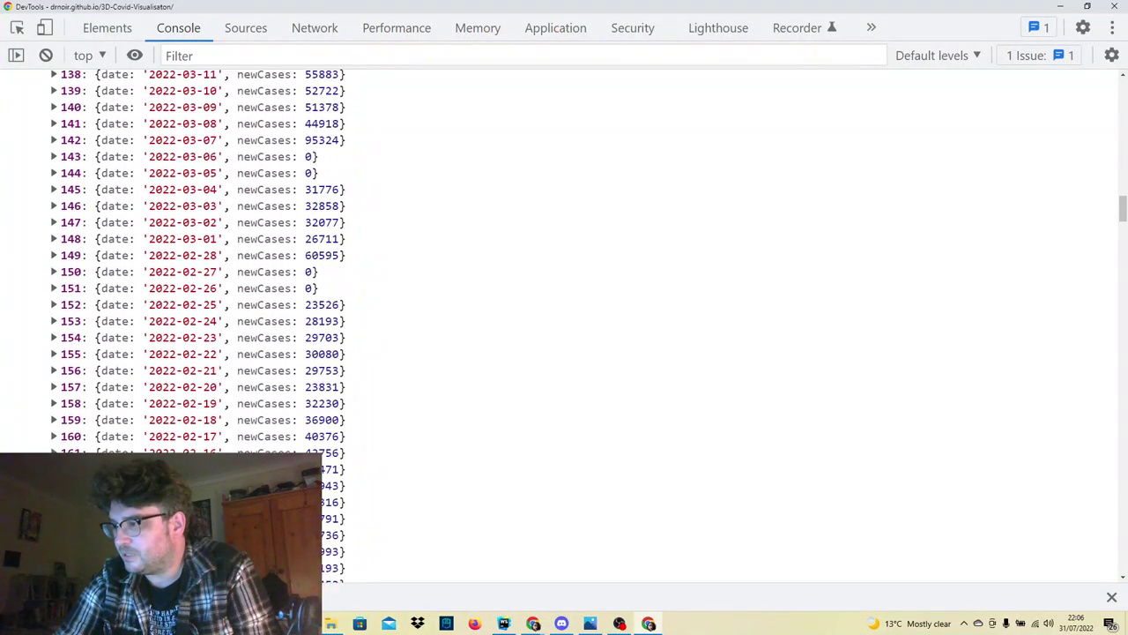
Review the daily new cases around February and March 2022, checking the details of the 2022-02-26 entry
mouse_move(1123, 210)
left_mouse_down()
mouse_move(1123, 88)
mouse_move(1123, 226)
mouse_move(1123, 201)
left_mouse_up()
scroll(564, 327, "down", 2)
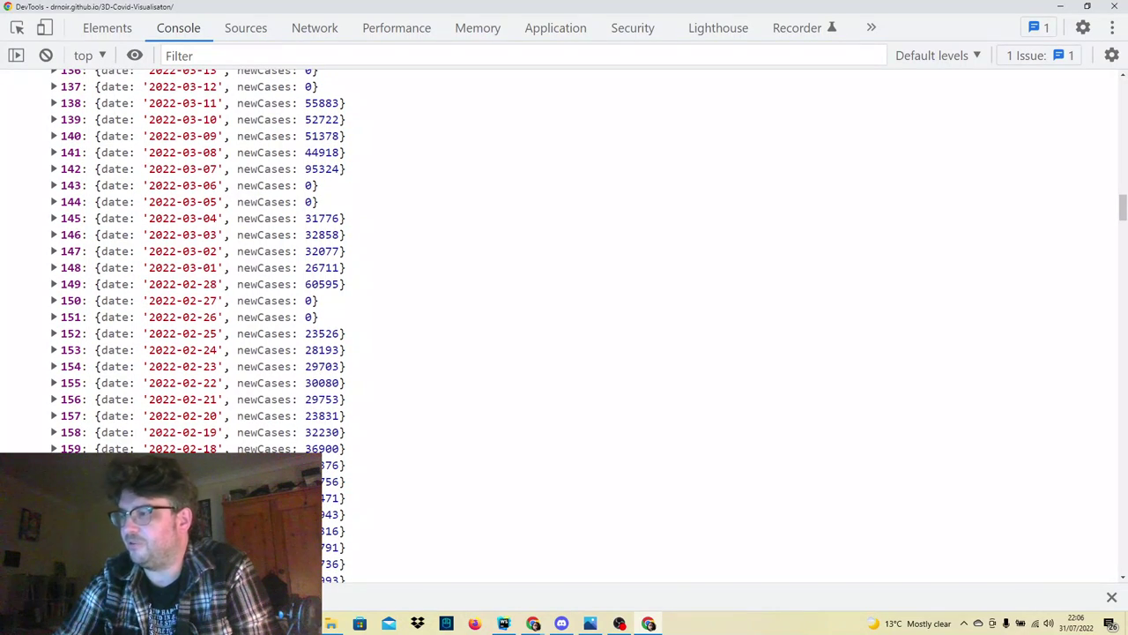
scroll(342, 175, "up", 2)
scroll(342, 174, "down", 3)
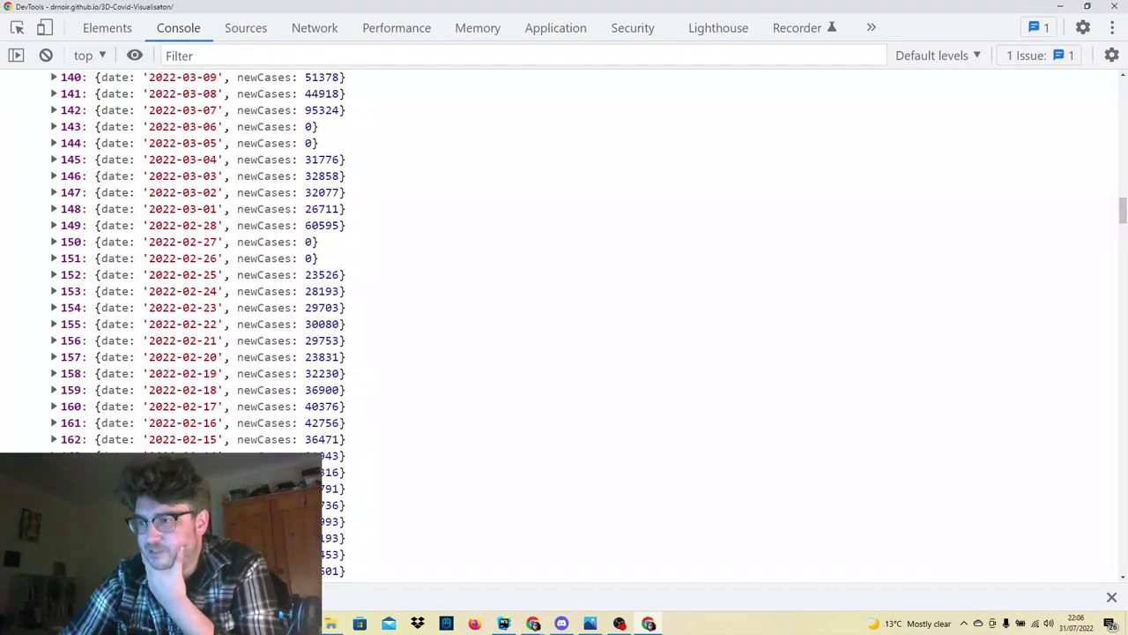
left_click(199, 259)
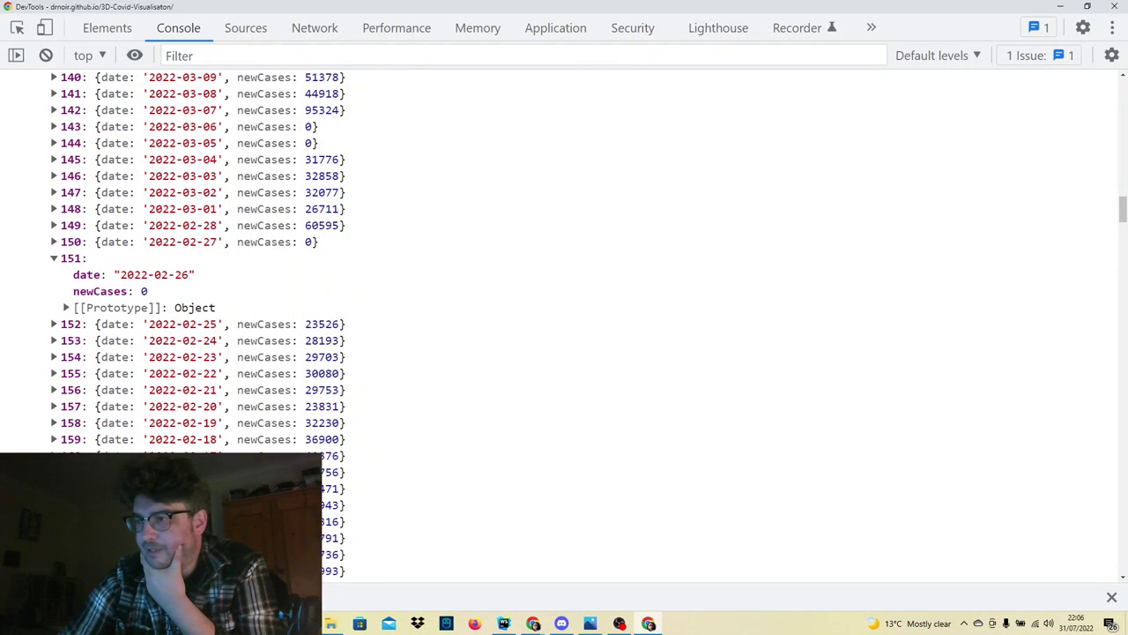
left_click(199, 242)
Go back through the entries to the start of the array and expand the 2022-07-27 entry
scroll(199, 242, "up", 9)
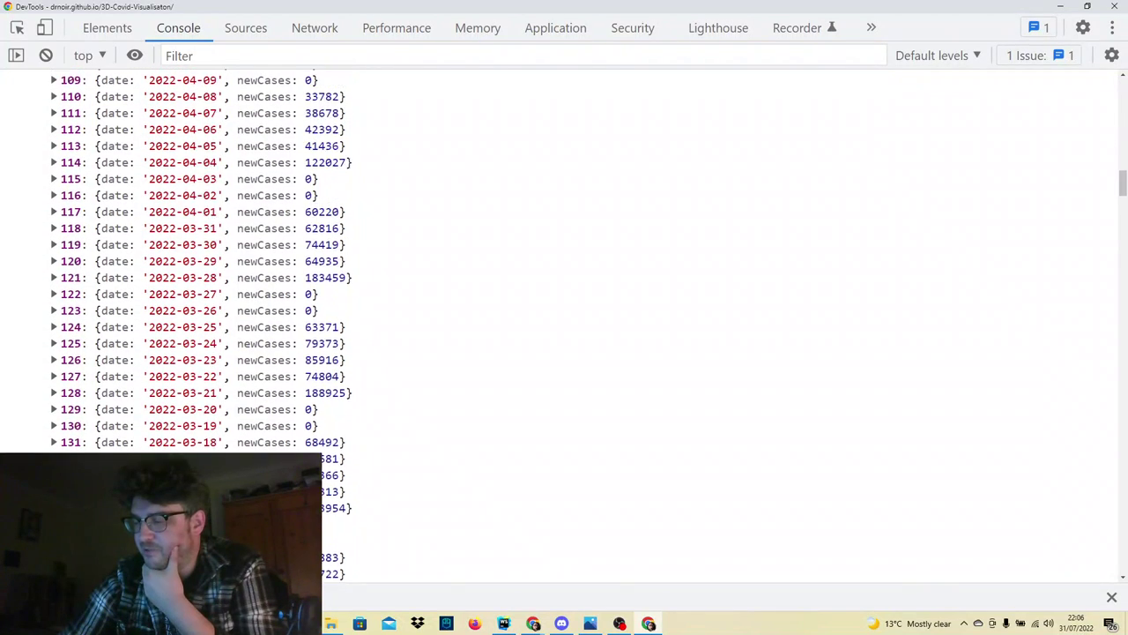
scroll(195, 326, "up", 13)
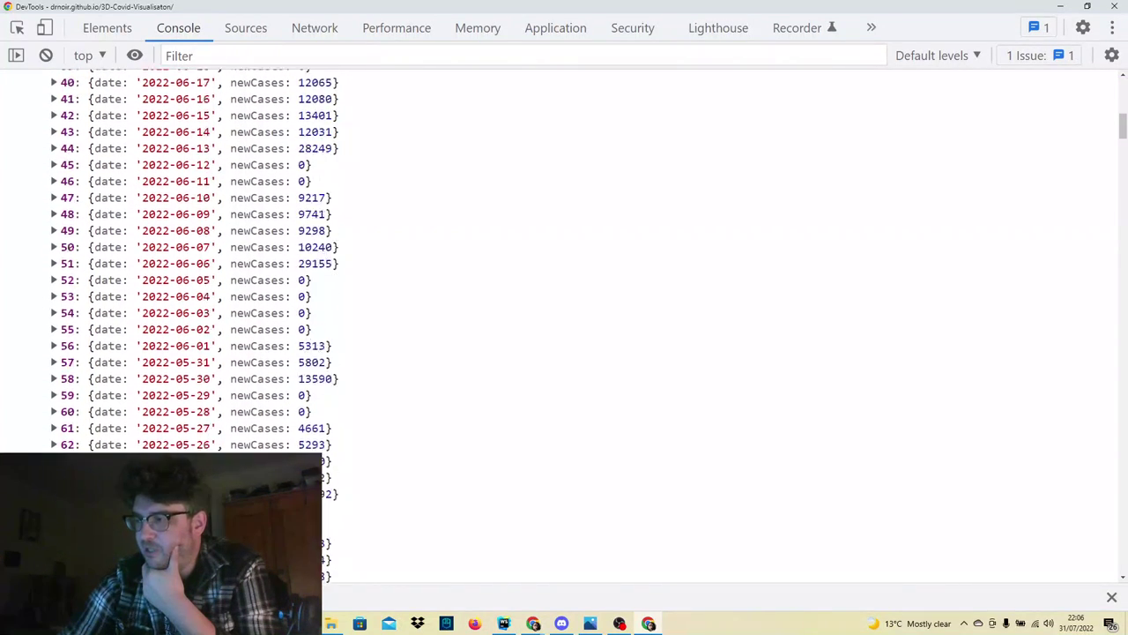
scroll(195, 326, "up", 1)
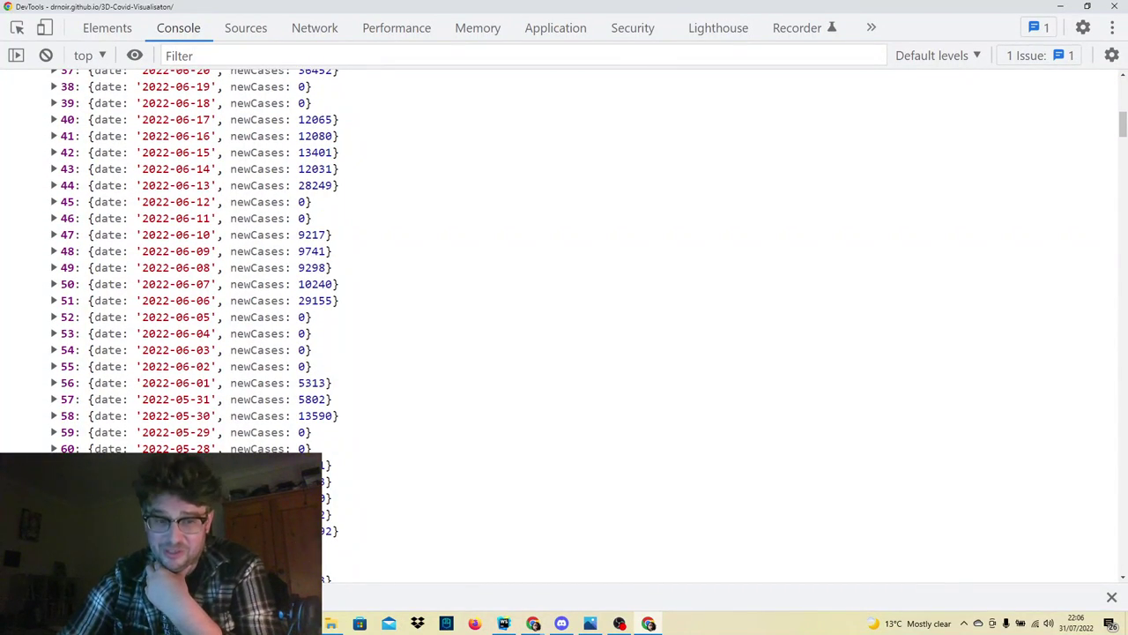
scroll(238, 300, "up", 8)
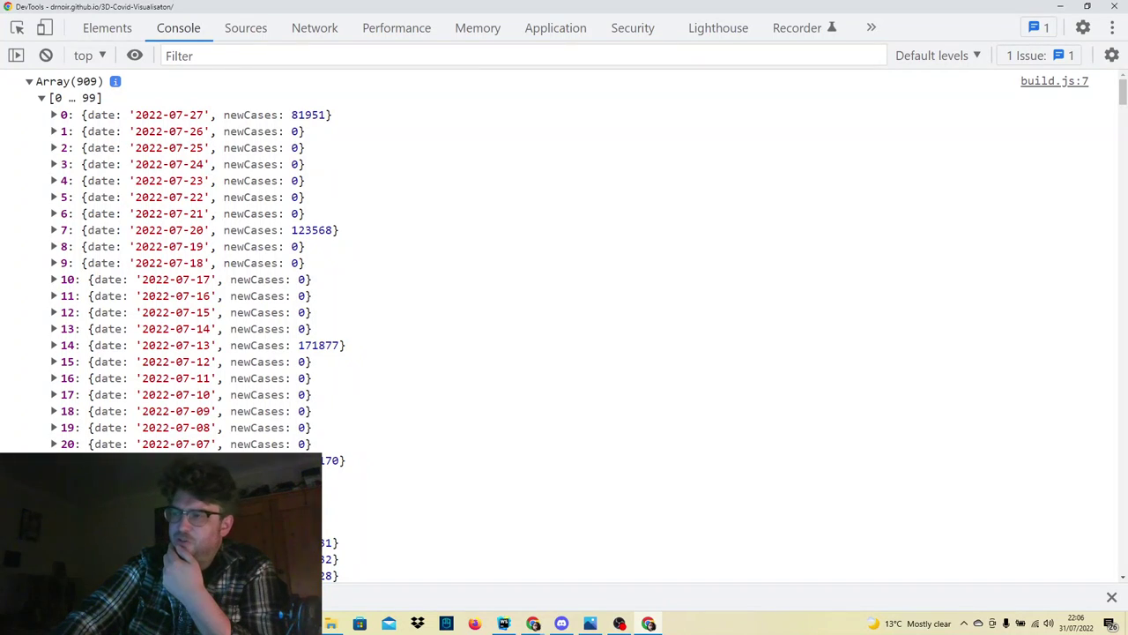
left_click(311, 115)
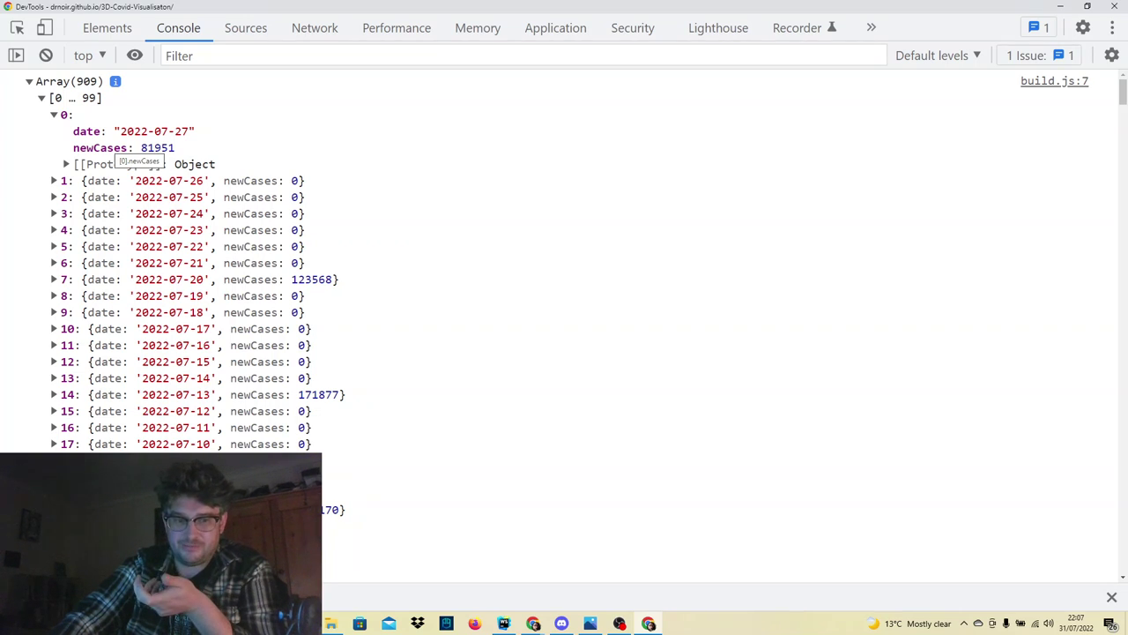
Minimise the developer tools window and show the visualisation page's full URL in the address bar
left_click(1060, 6)
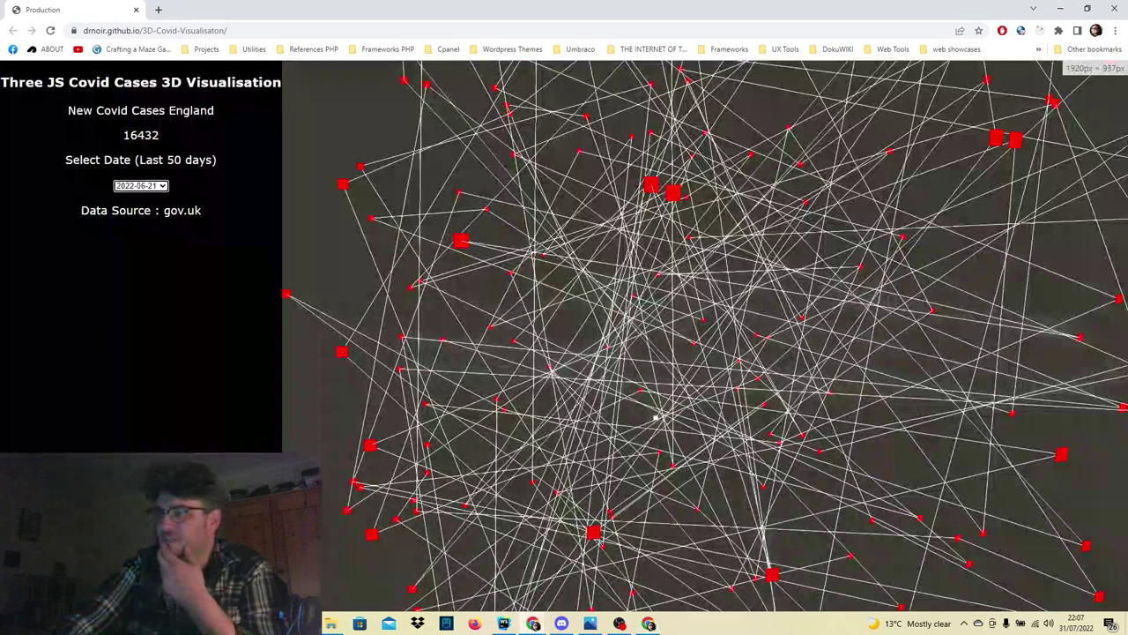
left_click(229, 31)
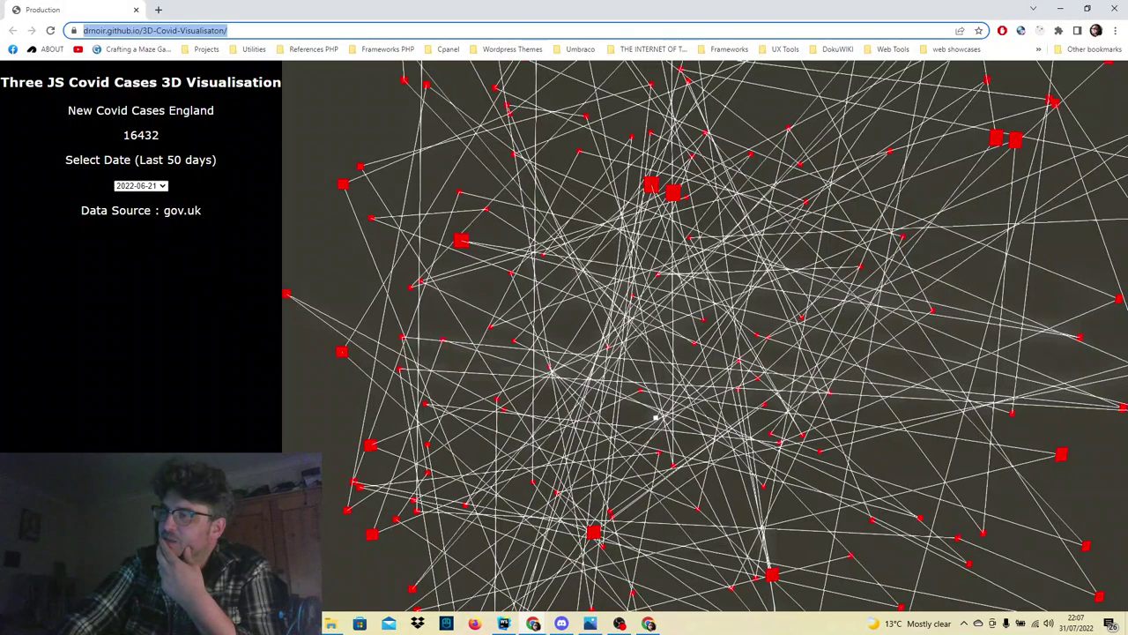
left_click(182, 30)
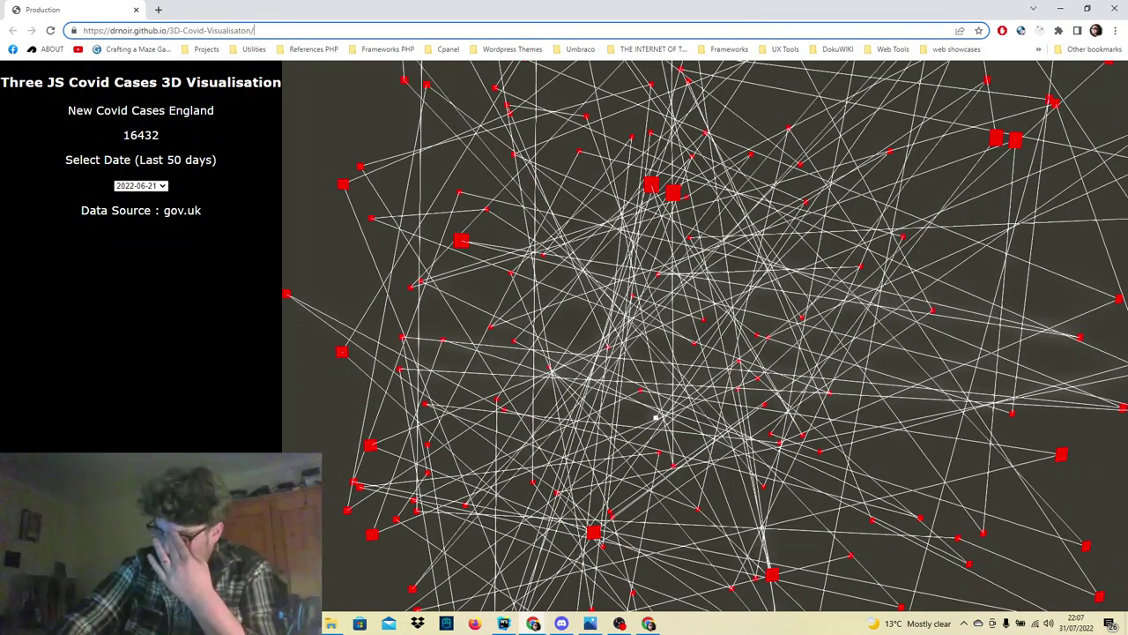
left_click(254, 30)
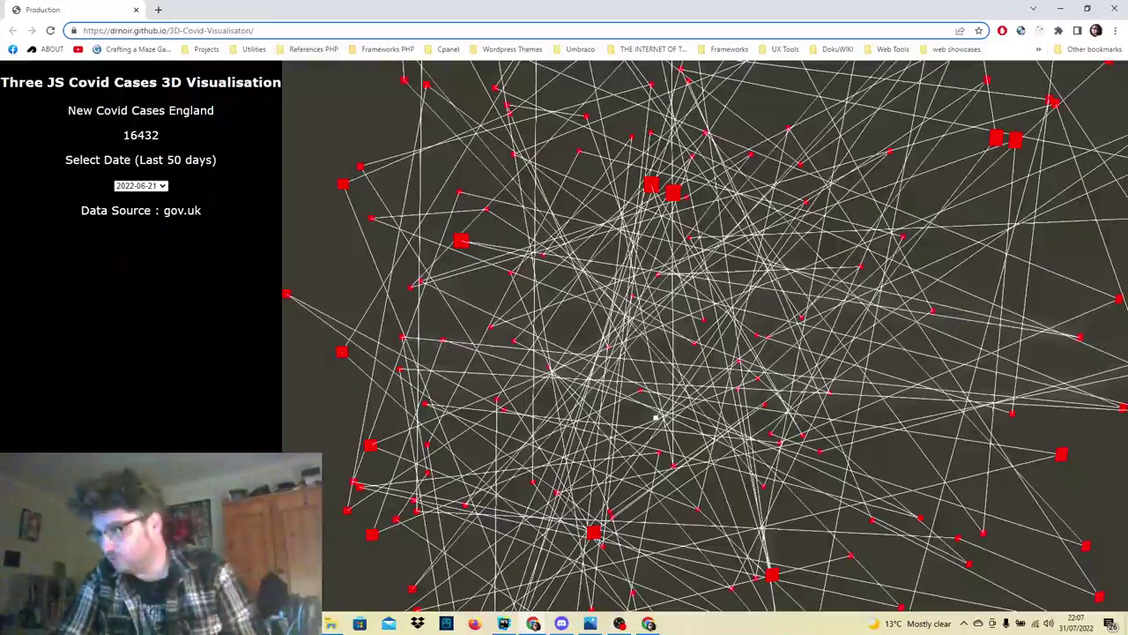
key("Tab")
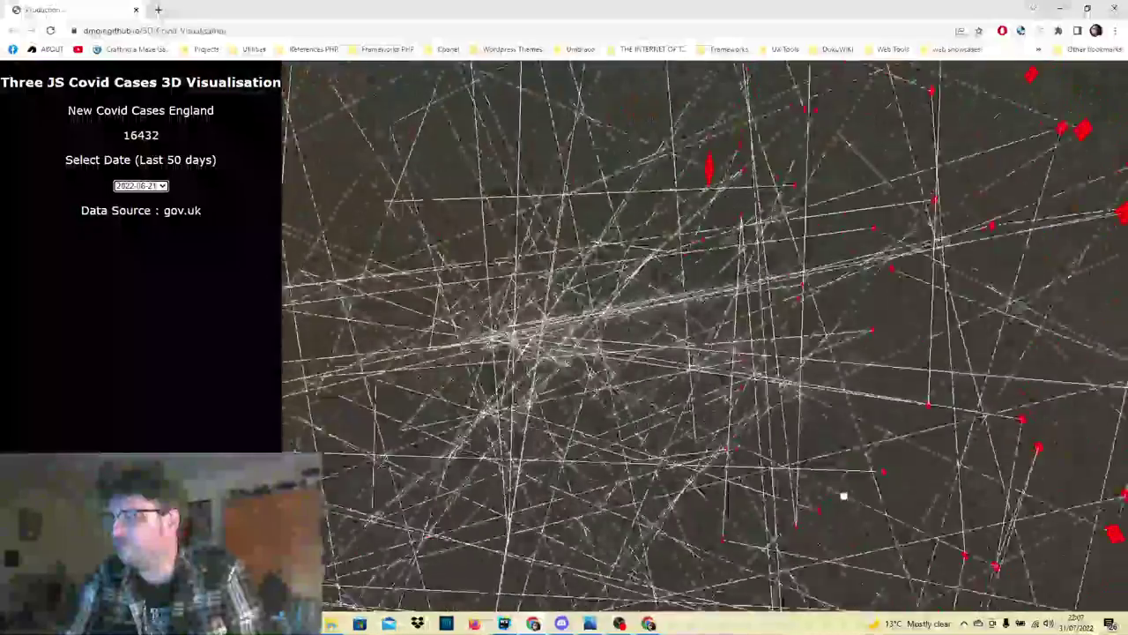
Display the Covid cases visualisation for 2022-07-09, followed by 2022-06-07
scroll(705, 335, "up", 3)
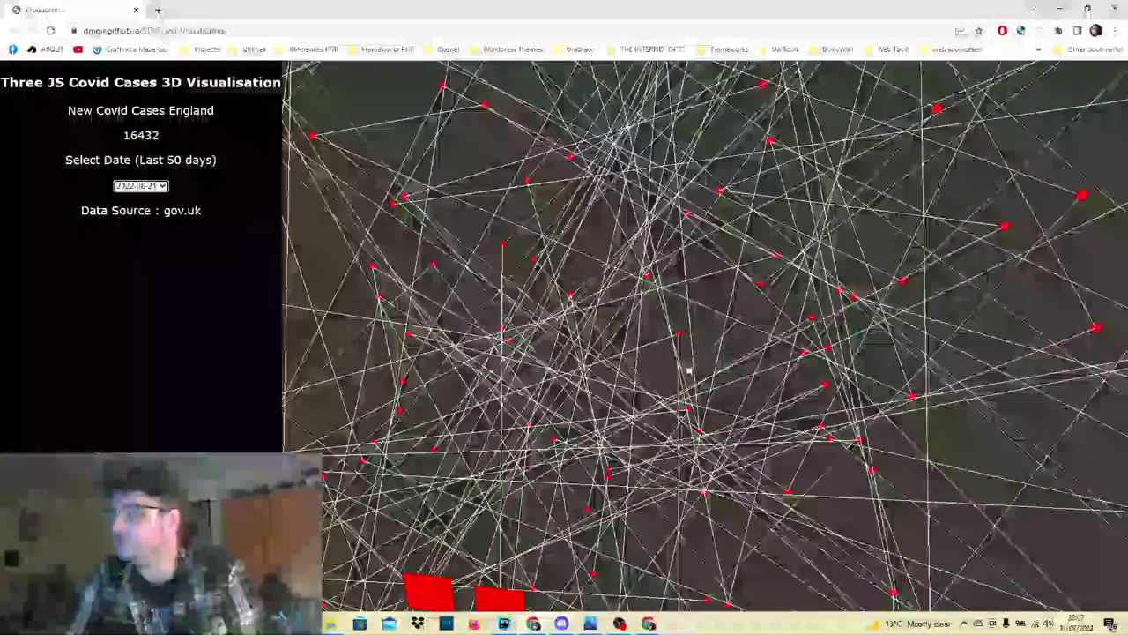
left_click(140, 186)
left_click(137, 206)
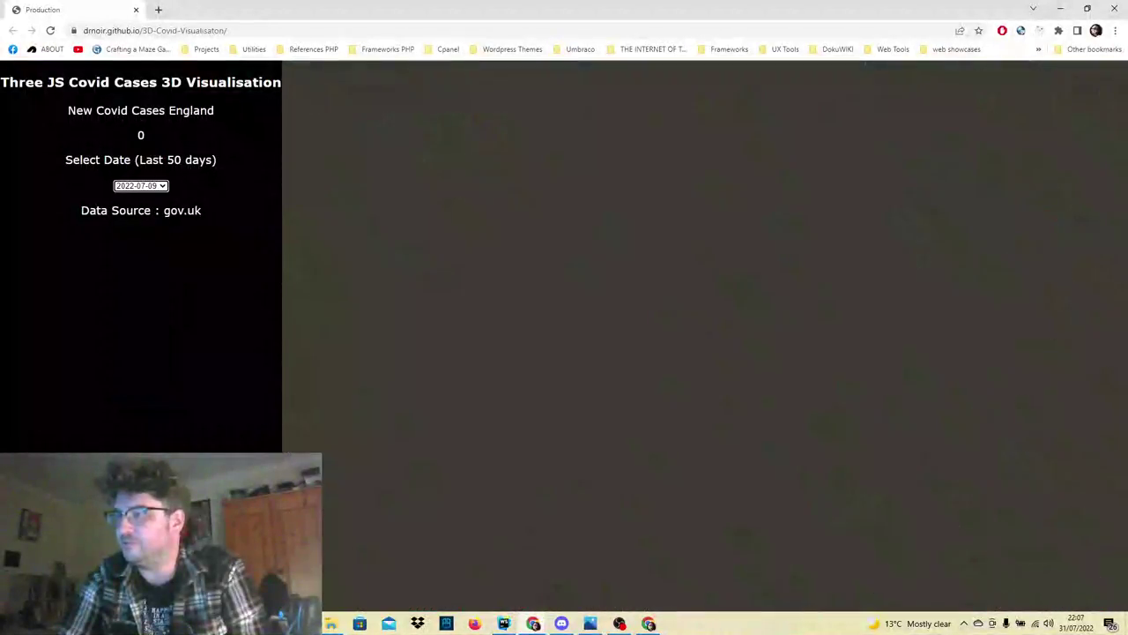
left_click(141, 186)
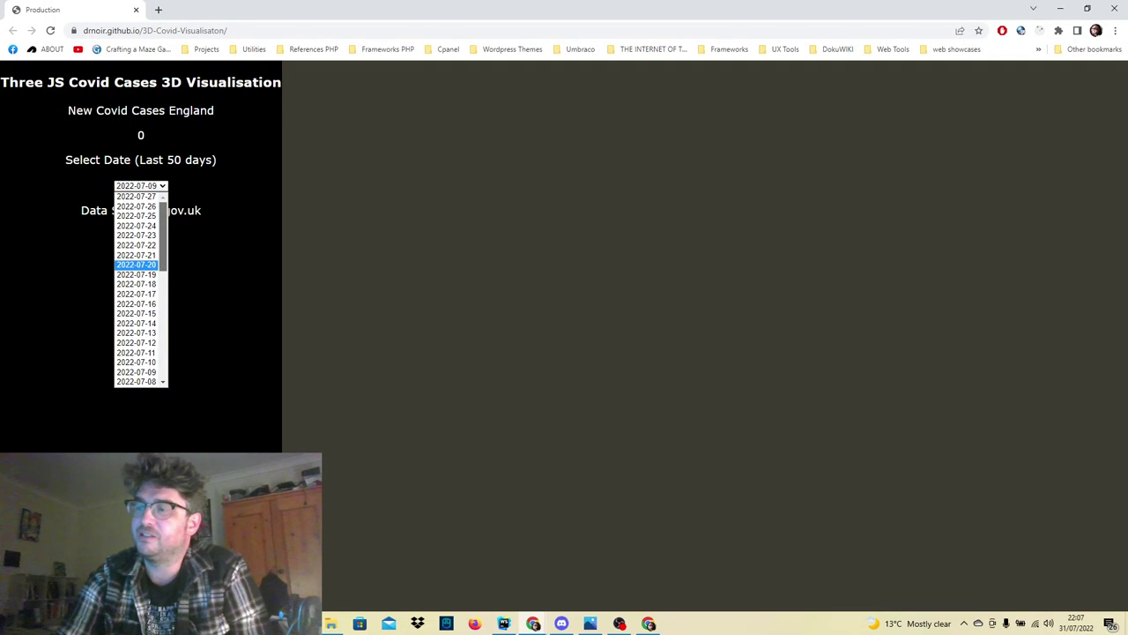
left_click_drag(163, 264, 163, 372)
left_click(136, 381)
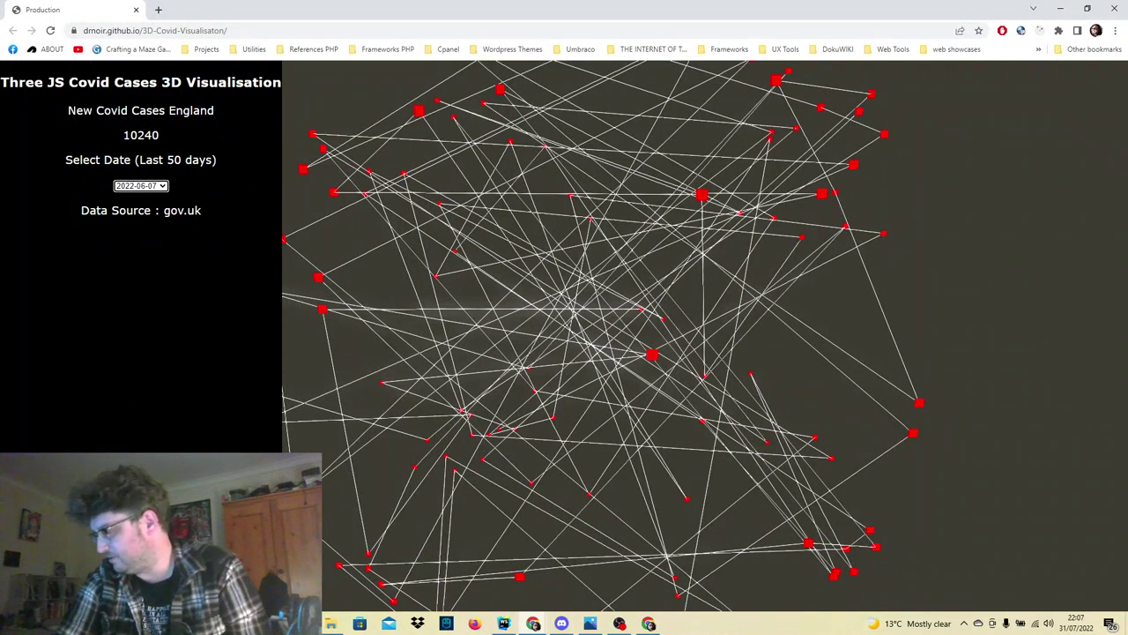
Switch the visualisation to 2022-06-16 and after that to 2022-07-02
left_click(141, 186)
left_click(136, 296)
left_click(141, 186)
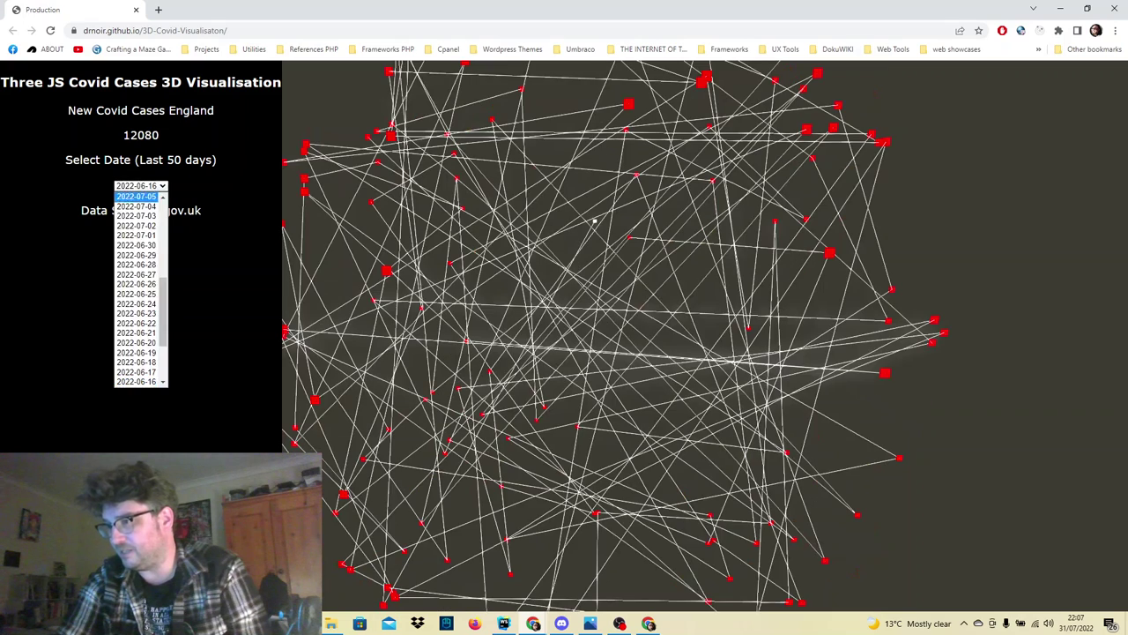
left_click(136, 225)
left_click(141, 186)
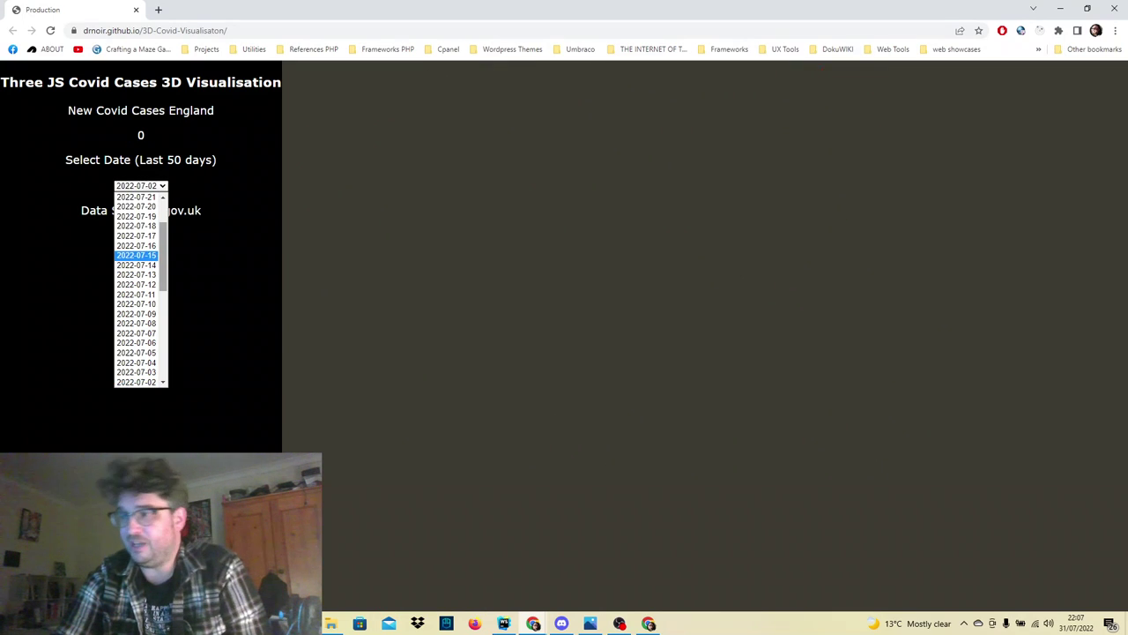
left_click_drag(163, 254, 163, 231)
left_click(141, 186)
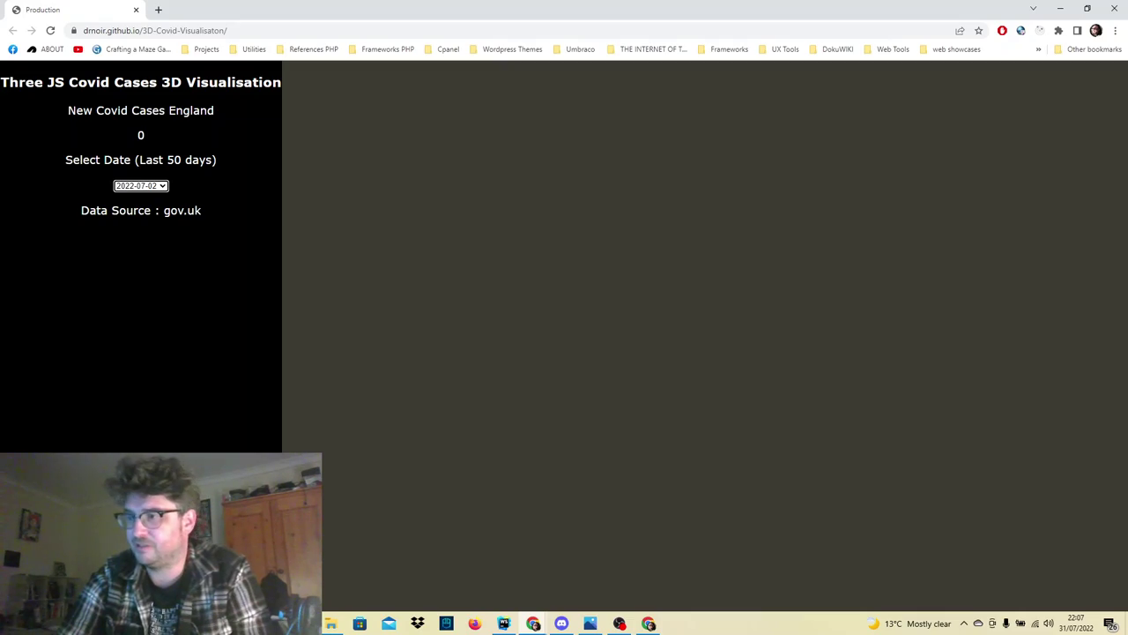
Compare the visualisation for 2022-07-27 with 2022-07-25, ending on 2022-07-27
left_click(141, 186)
scroll(136, 208, "up", 2)
left_click(137, 197)
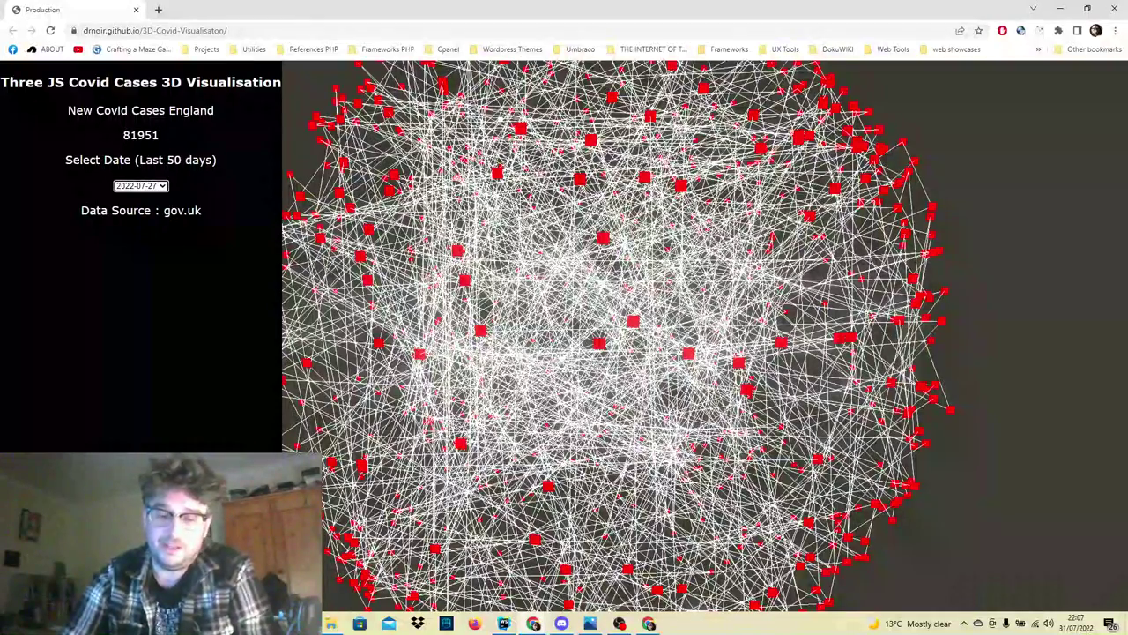
left_click(141, 186)
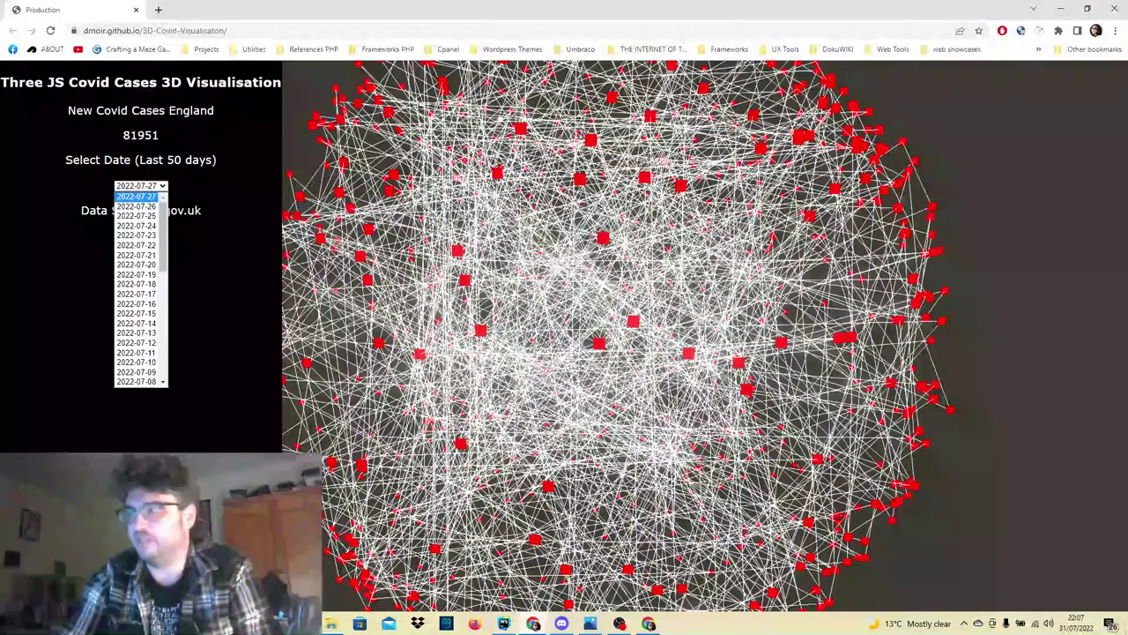
left_click(137, 216)
left_click(141, 186)
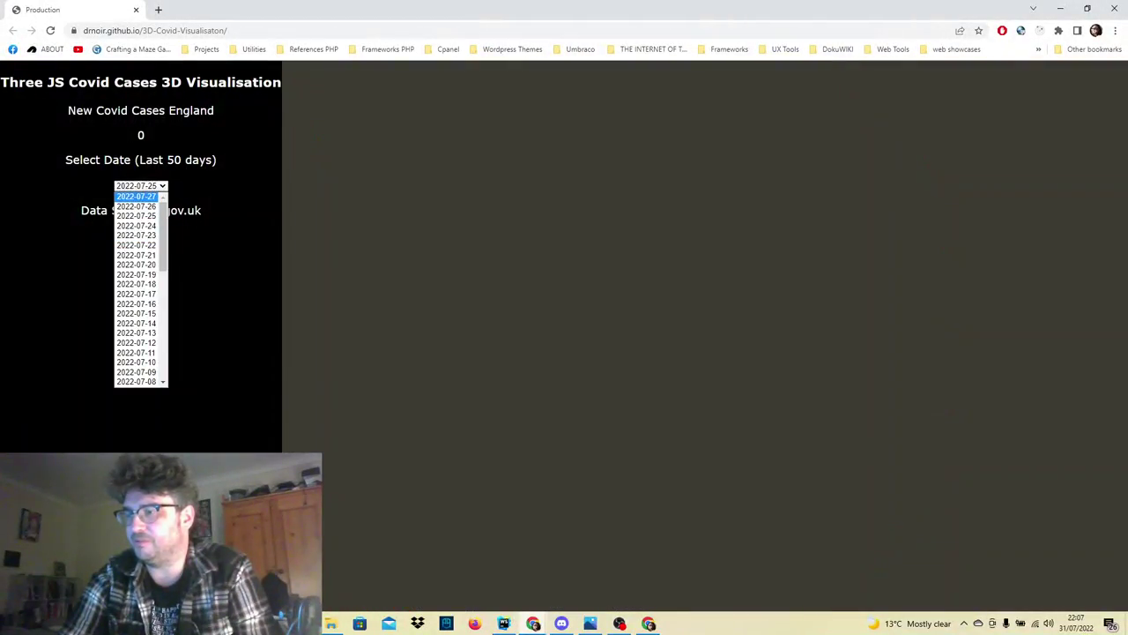
left_click(137, 195)
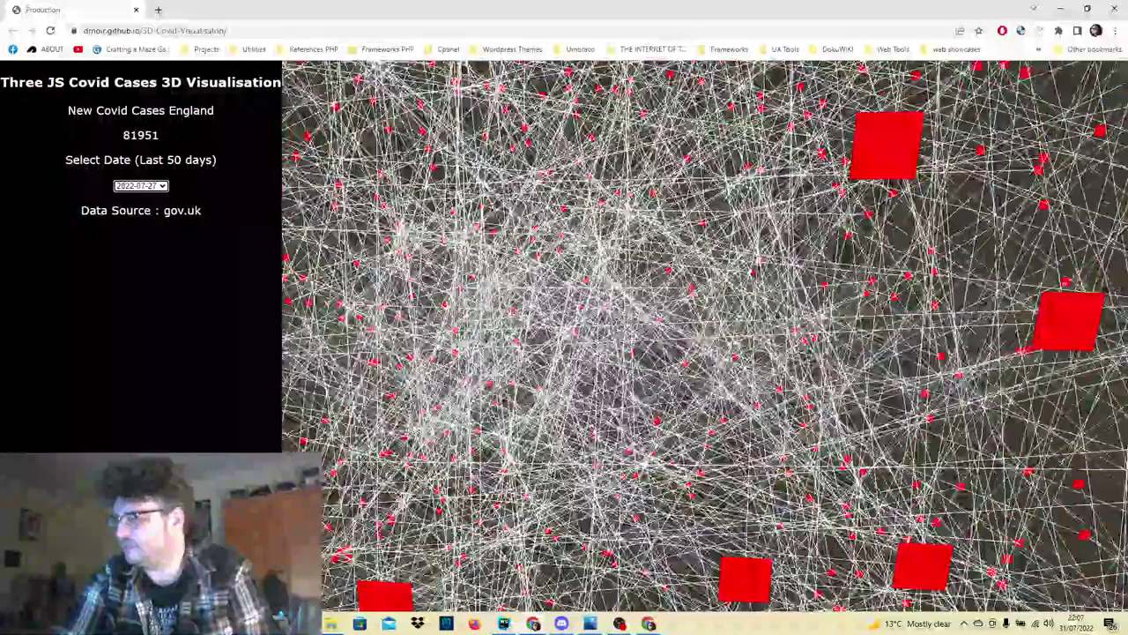
Set the visualisation date to 2022-07-20 and examine its dense network of cubes and lines at different zoom levels
left_click(140, 185)
left_click(137, 273)
left_click(140, 185)
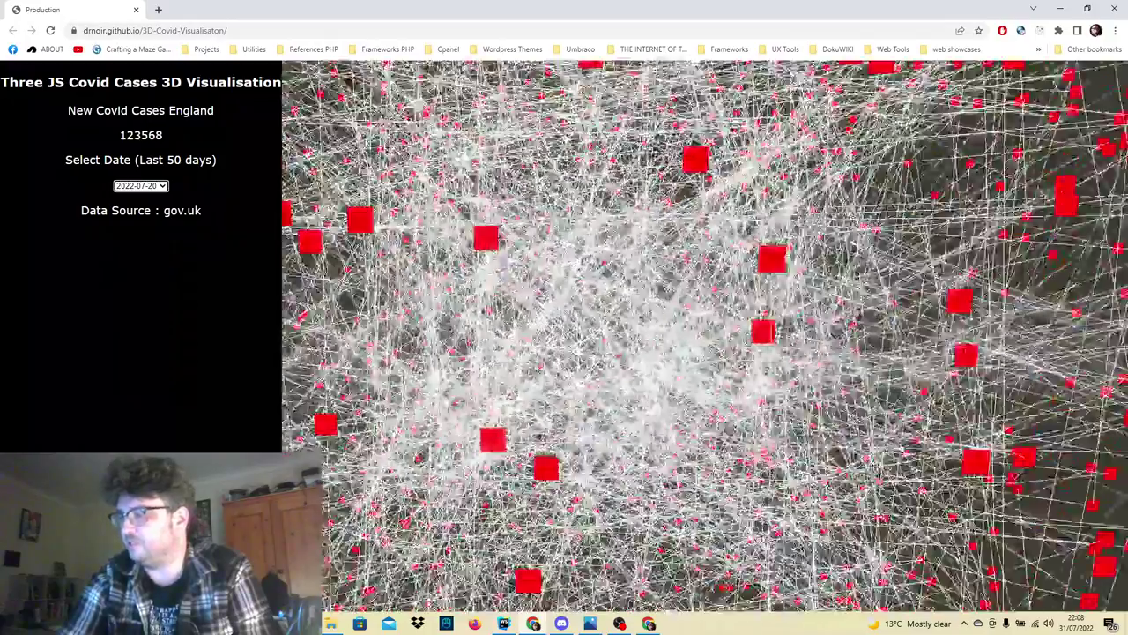
scroll(550, 490, "down", 6)
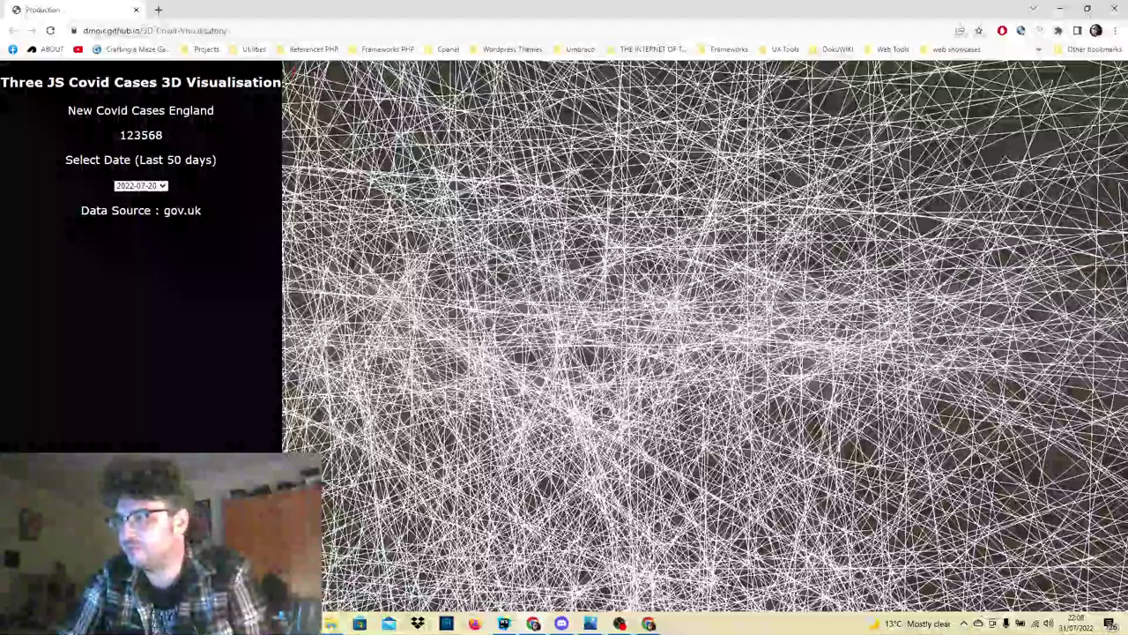
Show the visualisation for 2022-07-14, followed by 2022-07-11
left_click(140, 185)
left_click(136, 323)
left_click(140, 185)
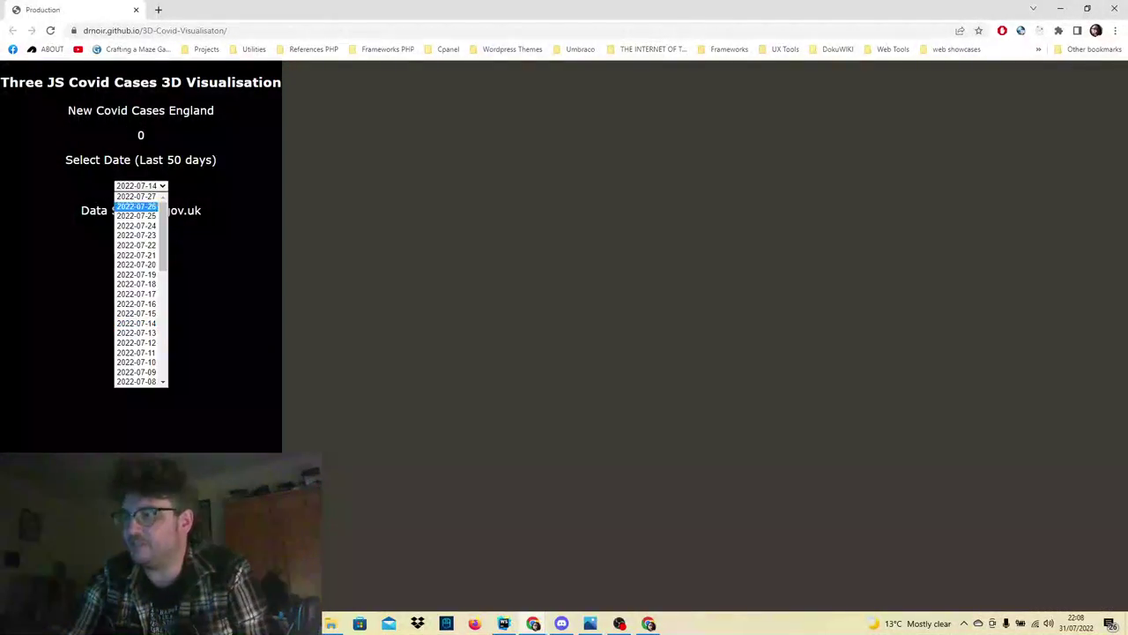
left_click(137, 352)
Display the visualisation for 2022-06-27 and after that for 2022-06-07
left_click(141, 186)
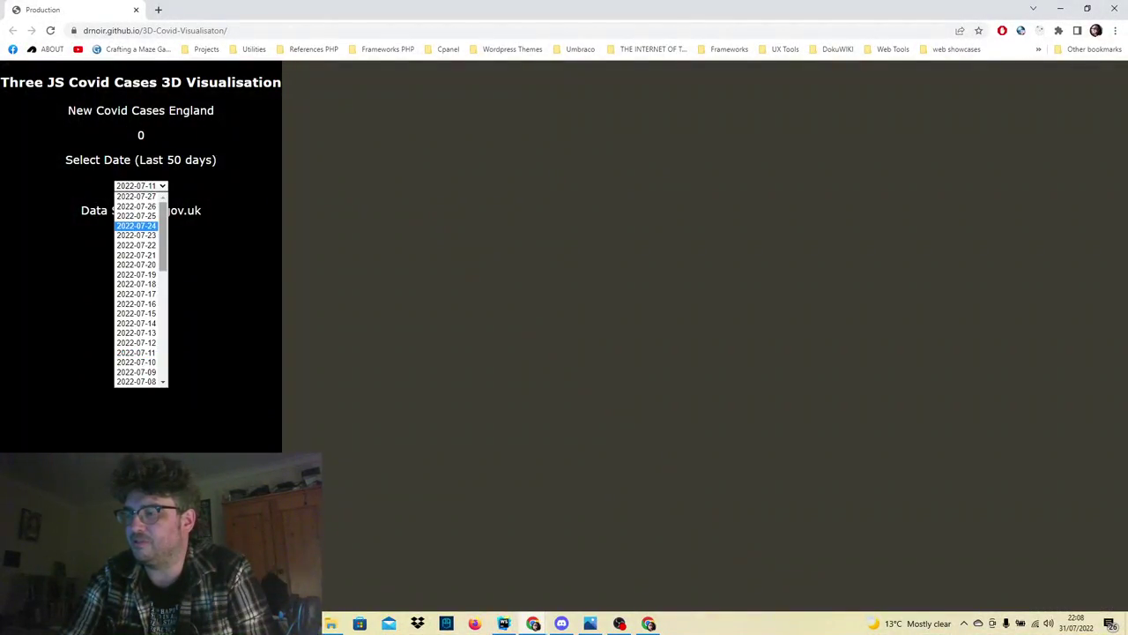
left_click_drag(163, 229, 163, 254)
scroll(137, 291, "down", 1)
left_click(136, 297)
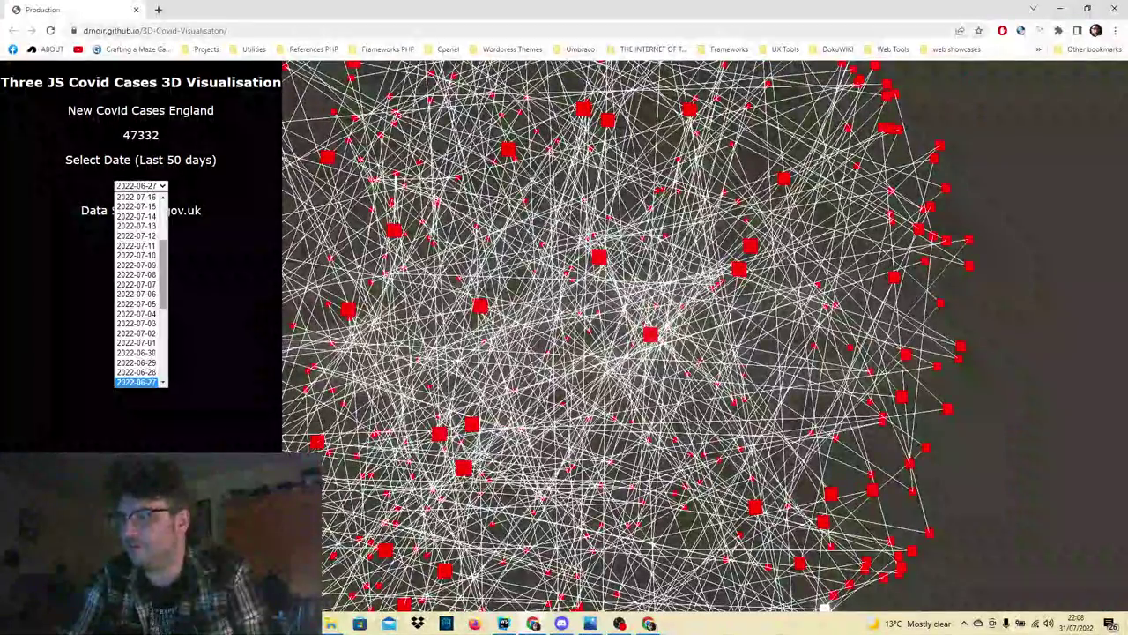
left_click(137, 382)
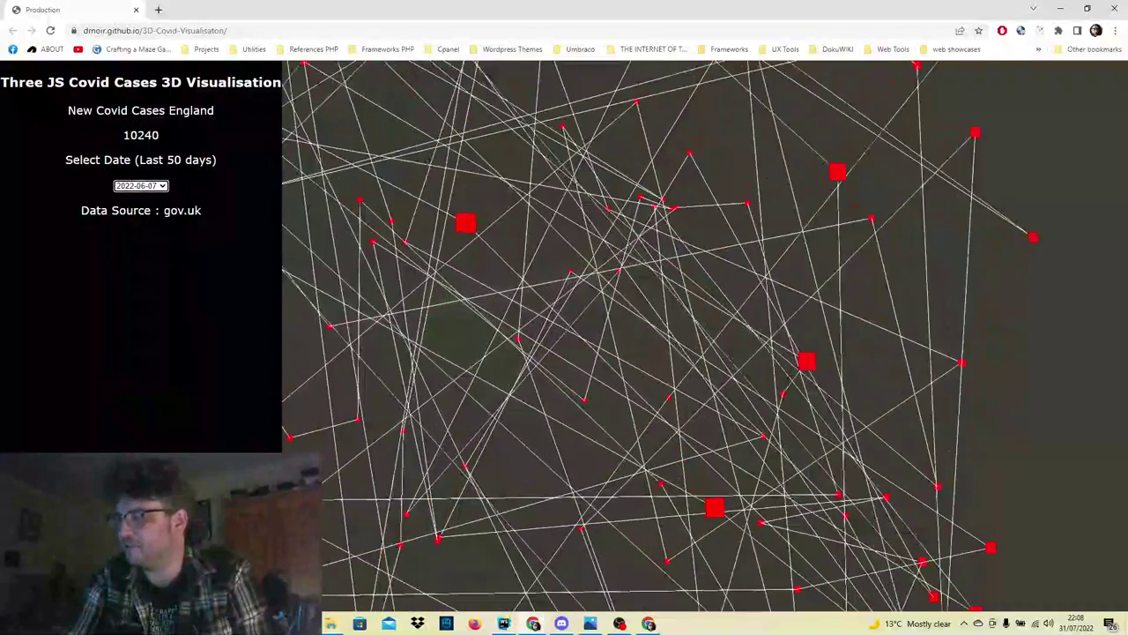